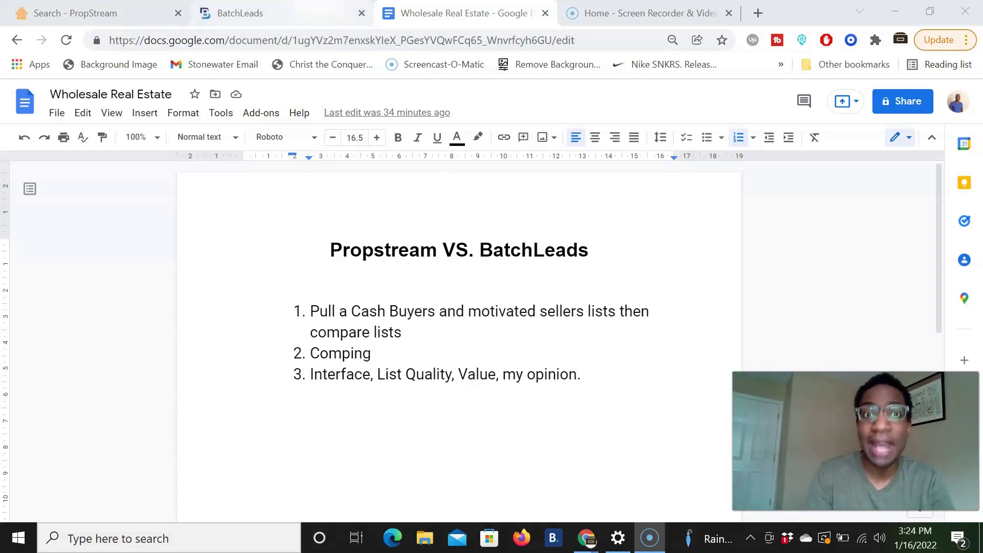
In PropStream, load Atlanta, GA properties from Recent Searches.
click(118, 13)
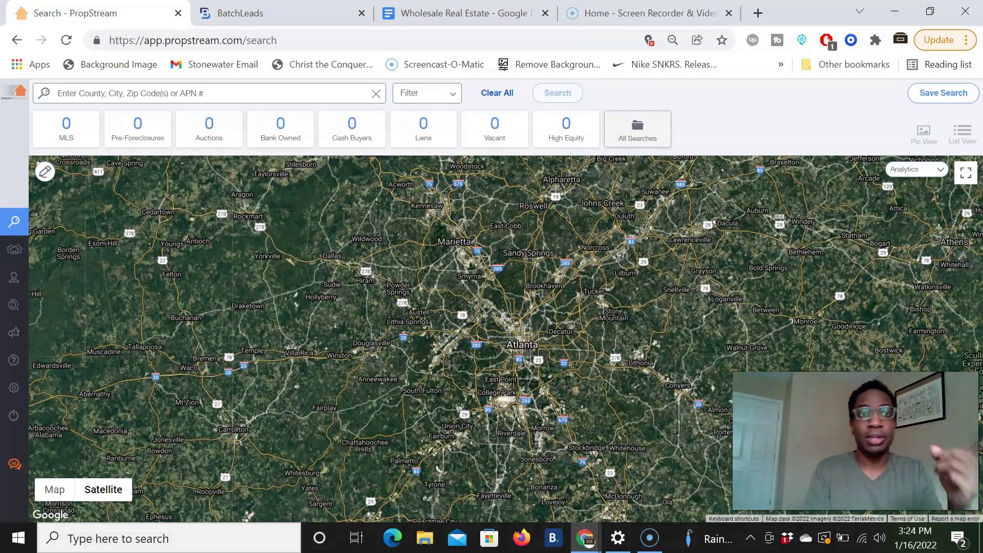
click(159, 97)
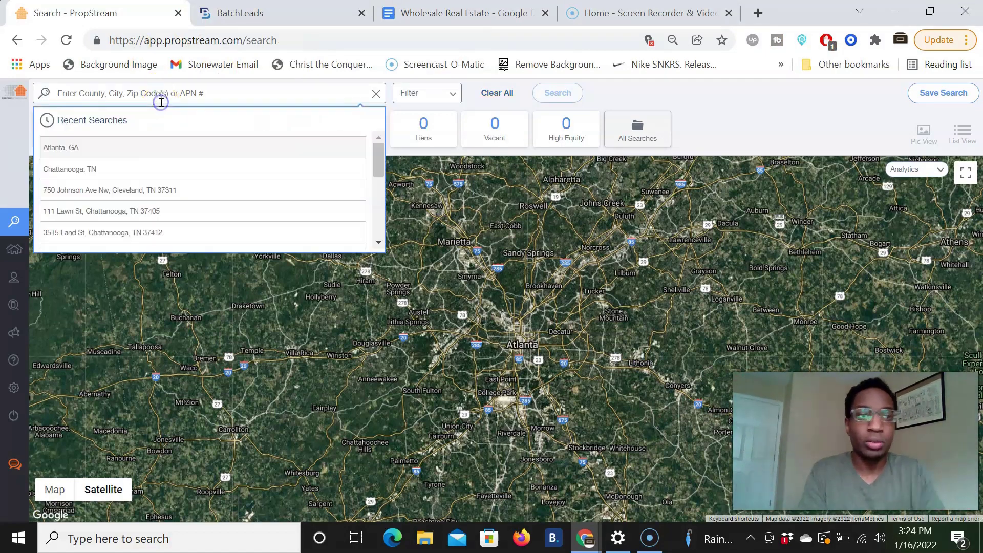
click(122, 152)
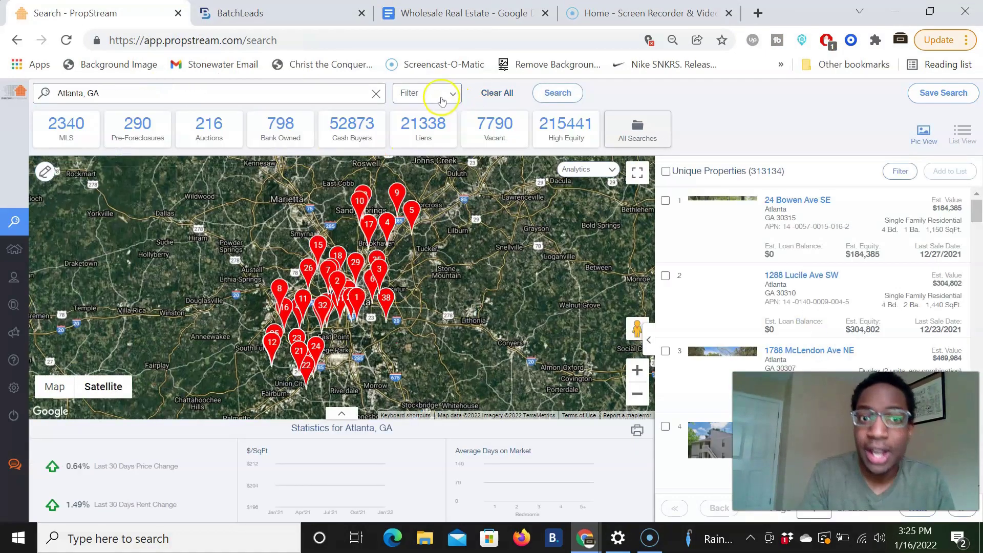
Open Search Options and look over the preset quick list choices without selecting one.
click(441, 97)
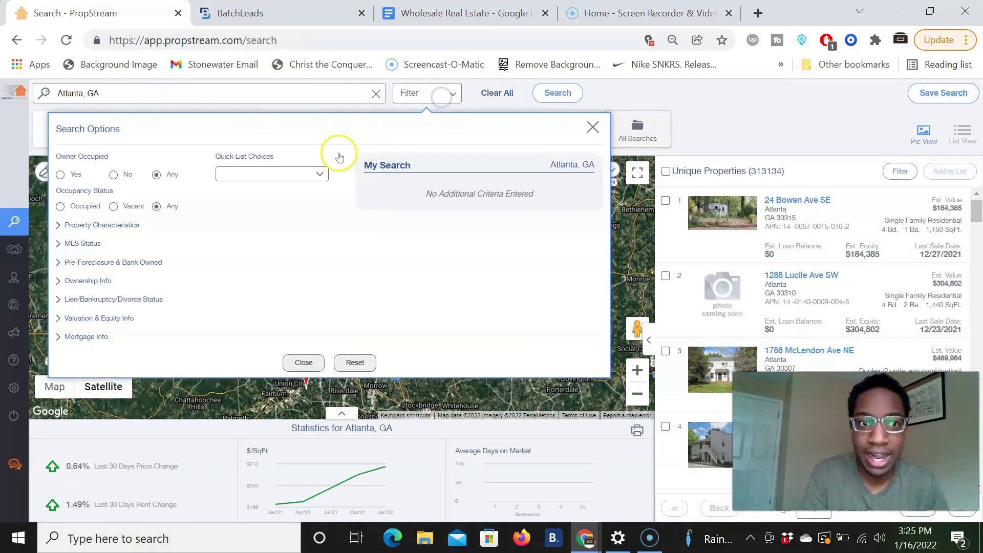
click(292, 174)
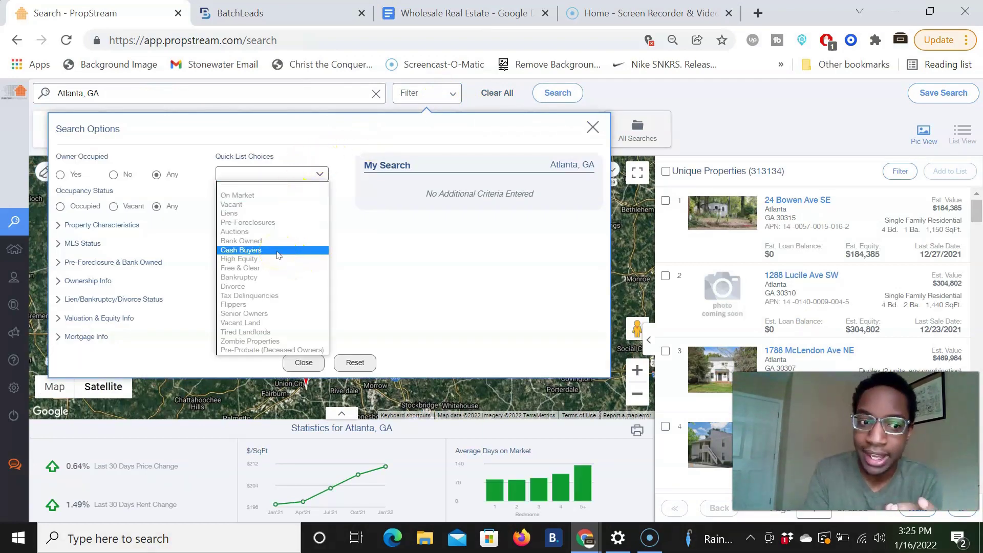
click(434, 255)
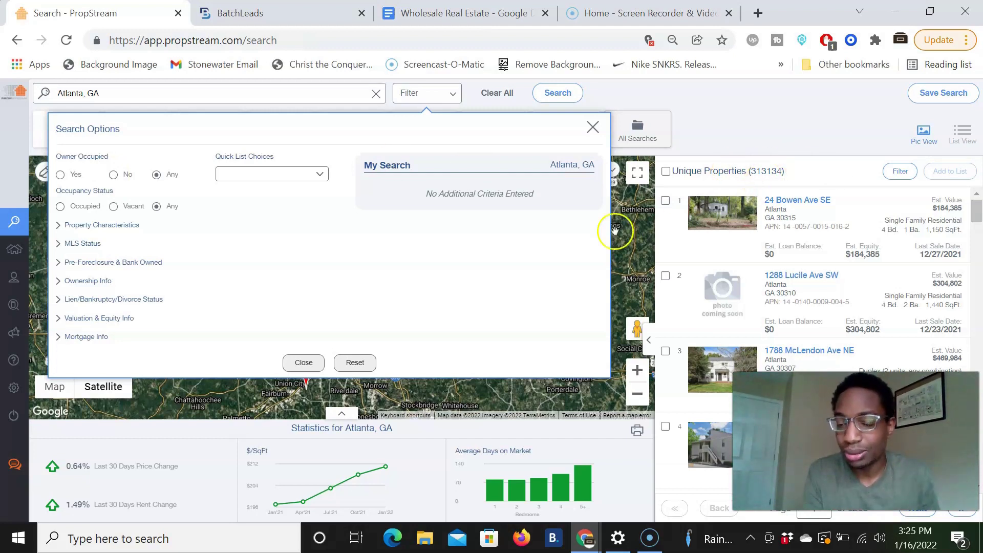
Exclude owner-occupied properties and limit the classification to Residential.
click(113, 174)
click(120, 226)
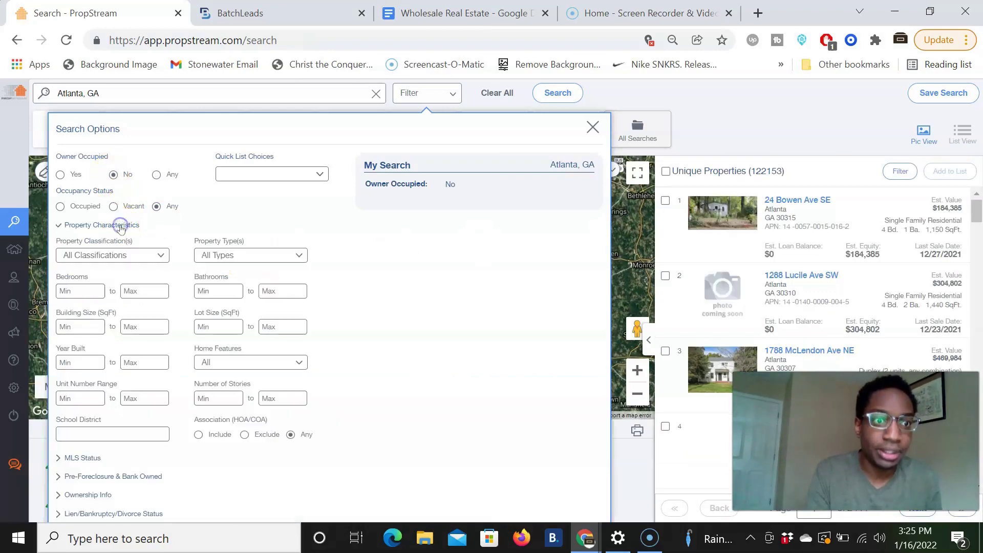
click(139, 259)
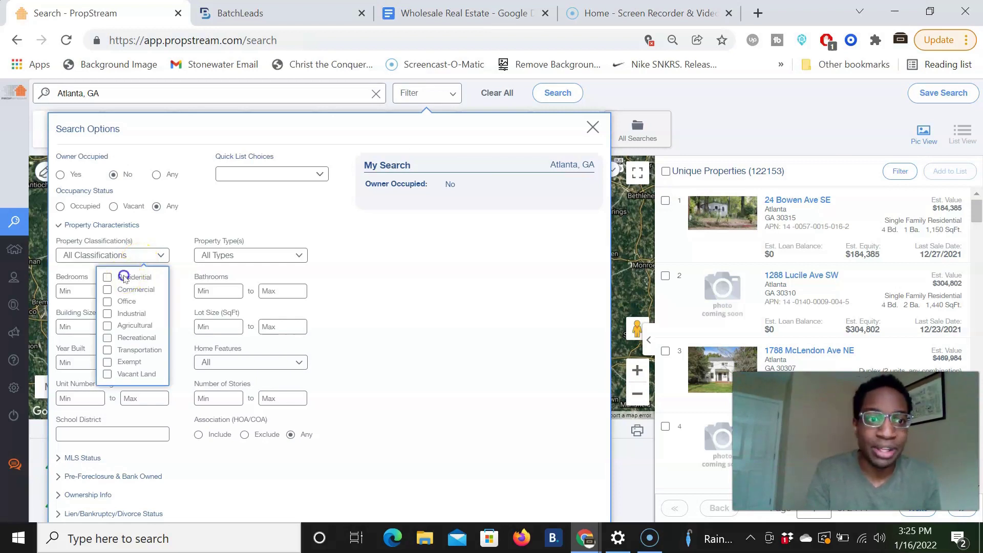
click(124, 277)
click(91, 224)
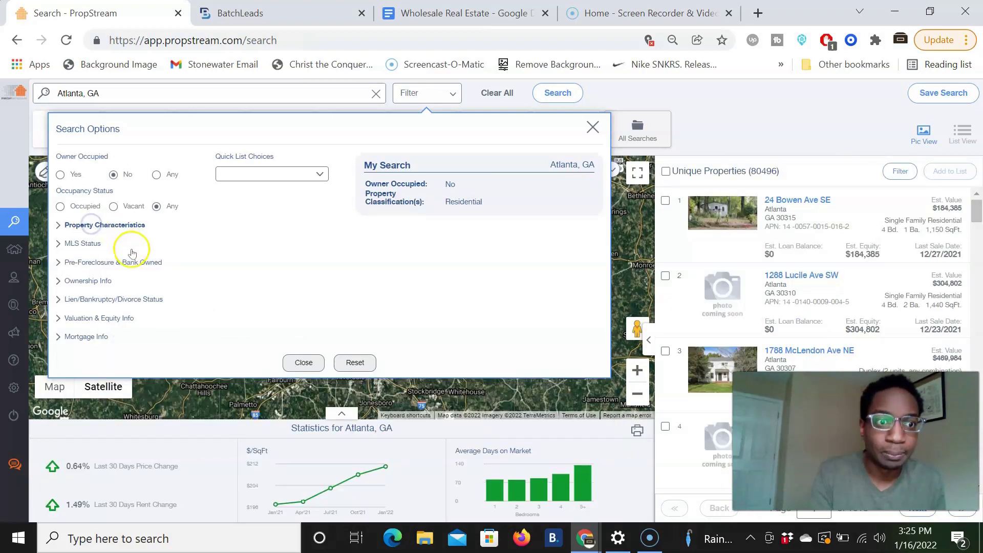
click(97, 227)
click(97, 226)
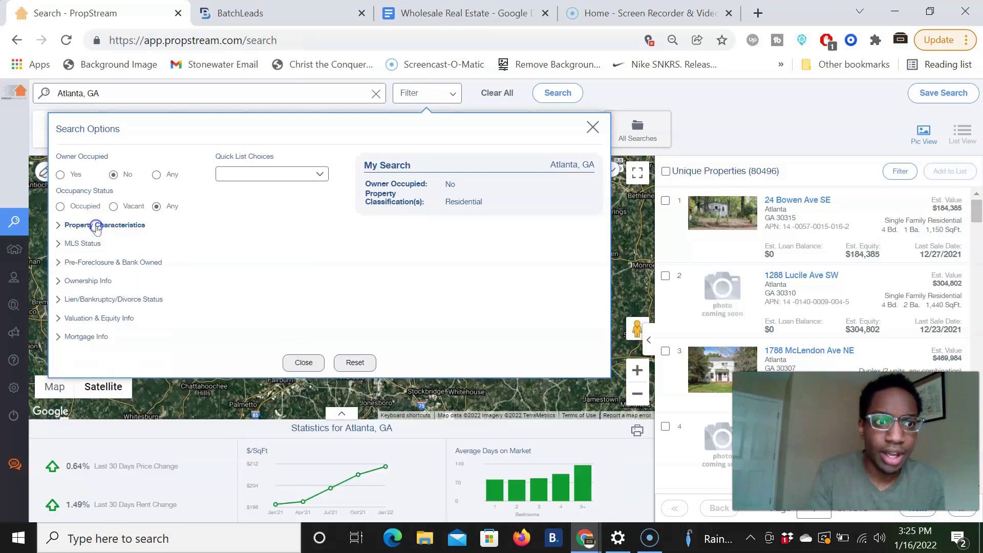
Toggle the MLS On Market filter, leaving market status unrestricted.
click(82, 244)
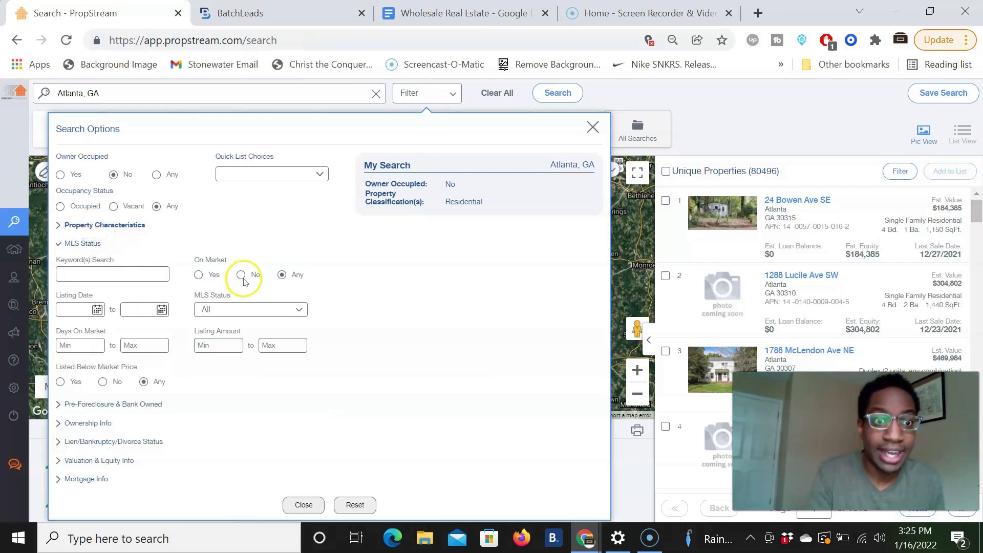
click(241, 275)
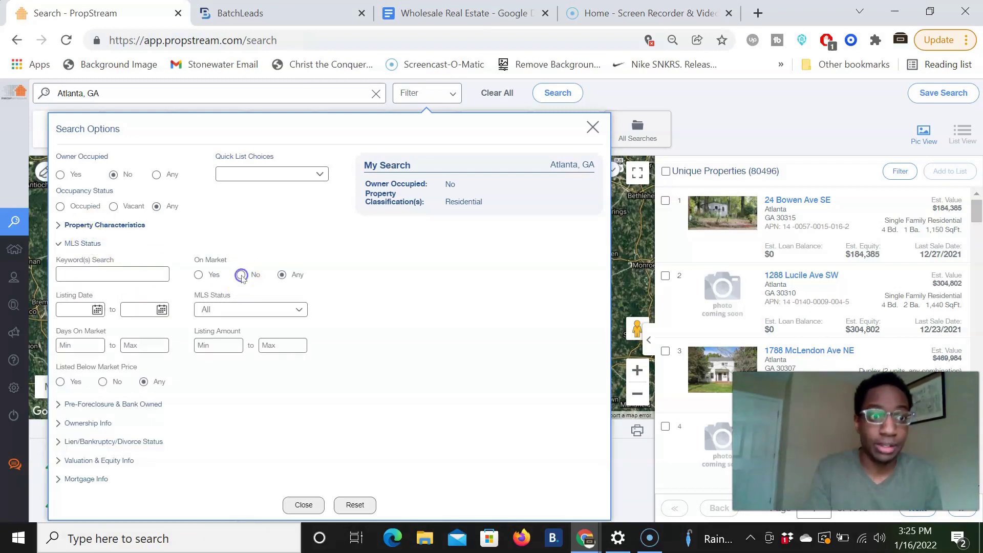
click(82, 244)
click(88, 244)
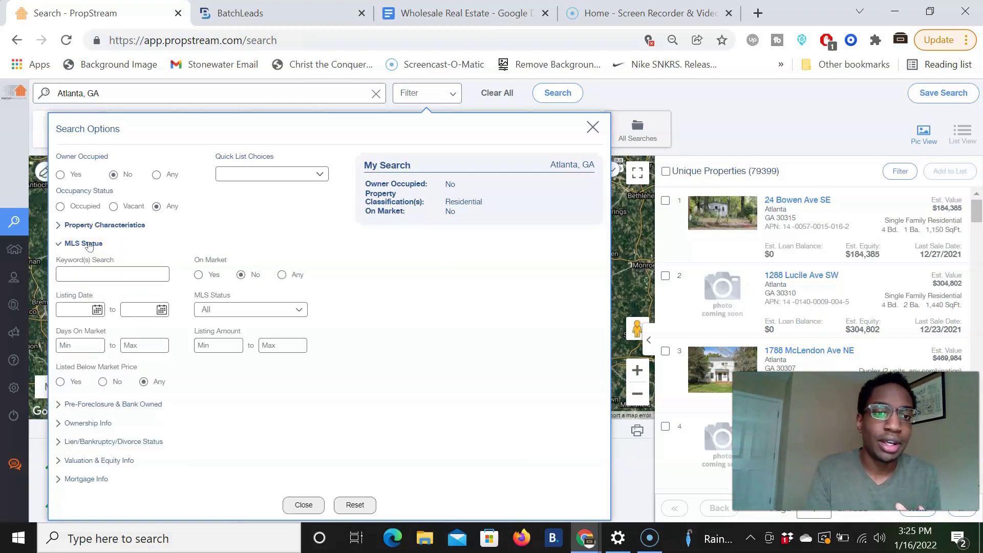
click(283, 278)
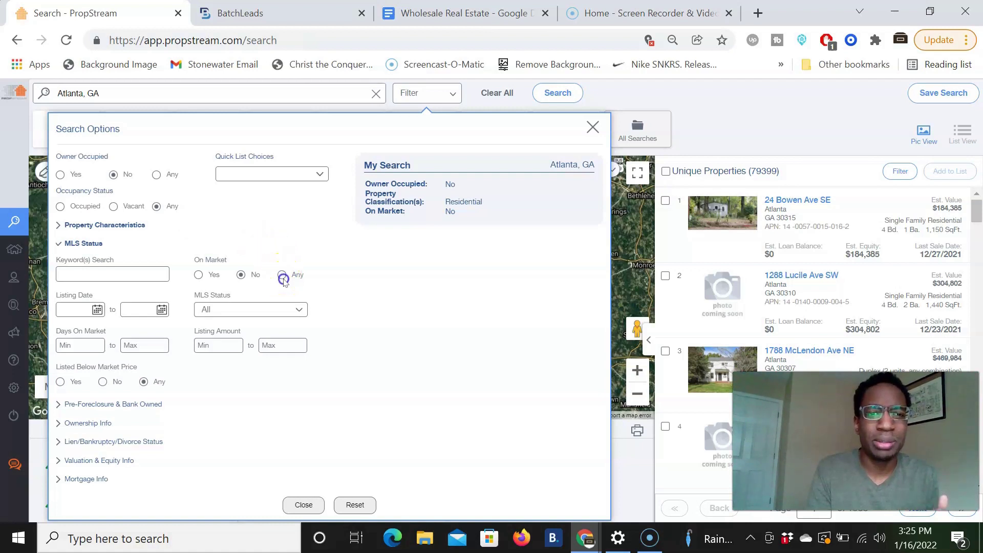
click(66, 245)
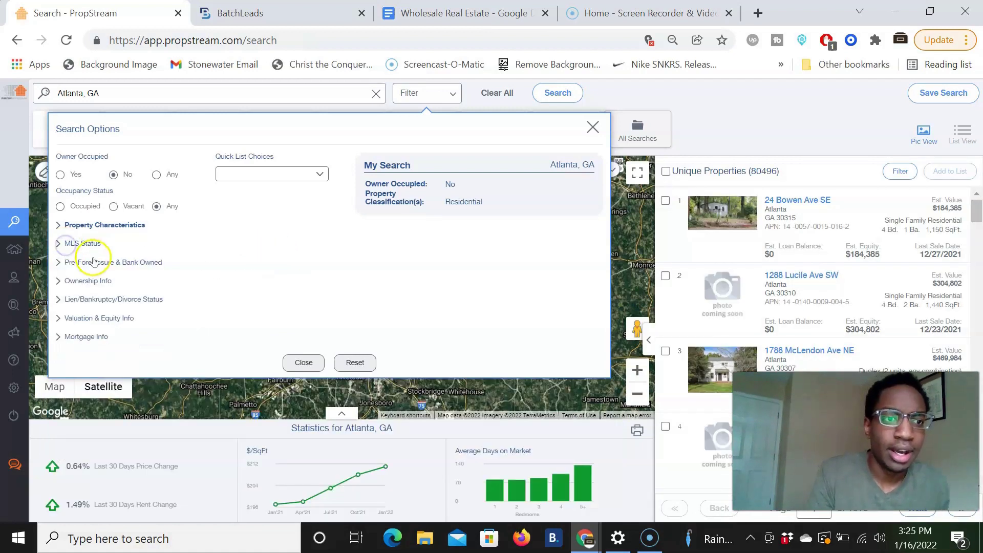
Set Years of Ownership Max to 1.
click(86, 275)
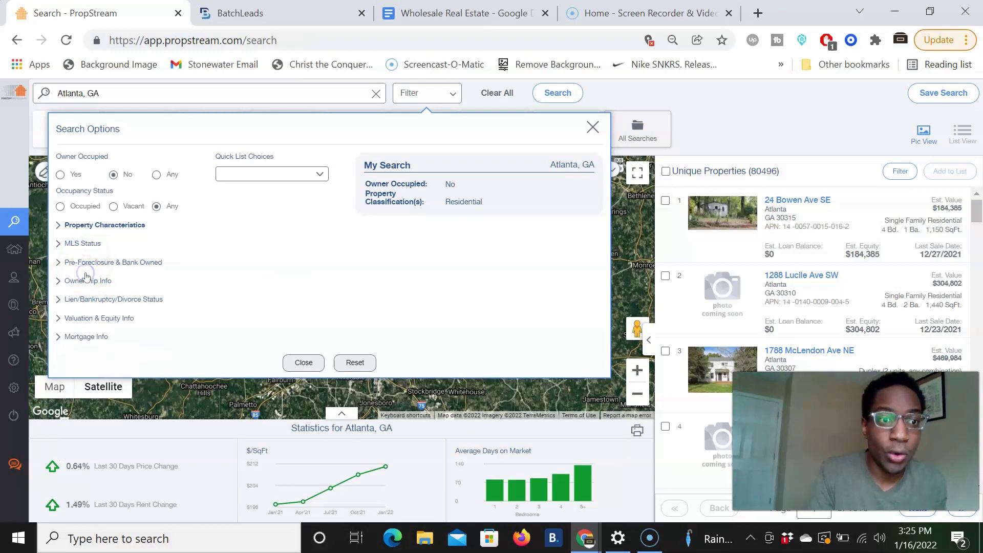
click(87, 279)
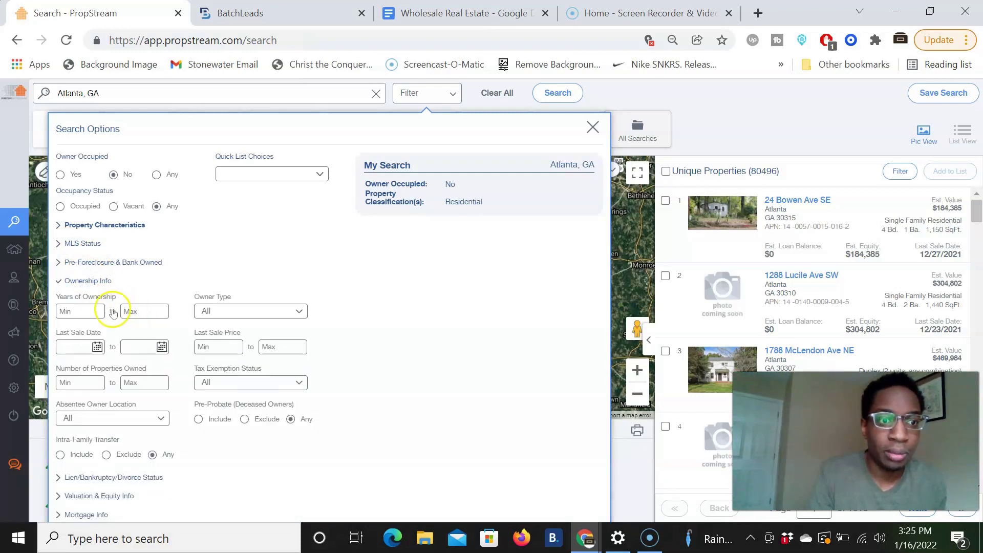
click(153, 312)
text(1)
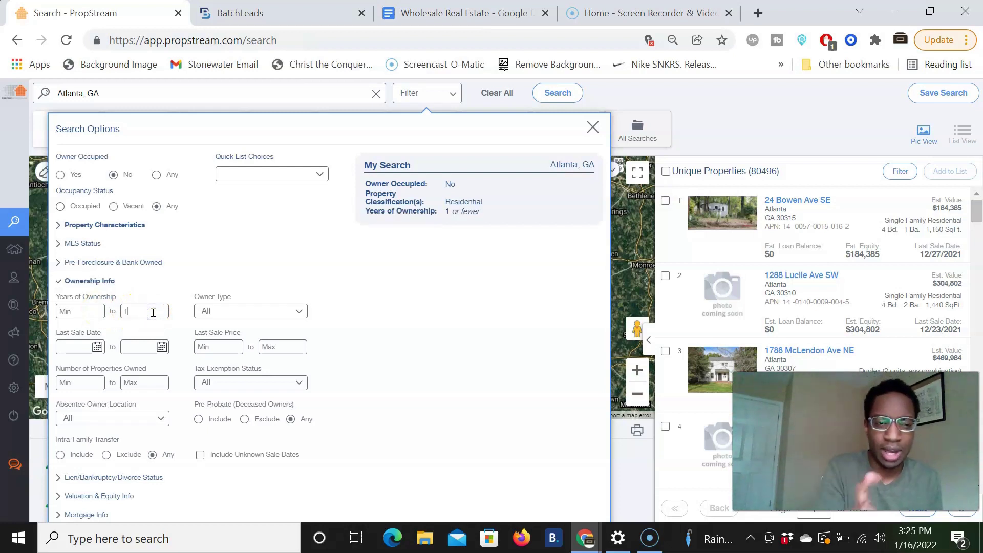
click(91, 281)
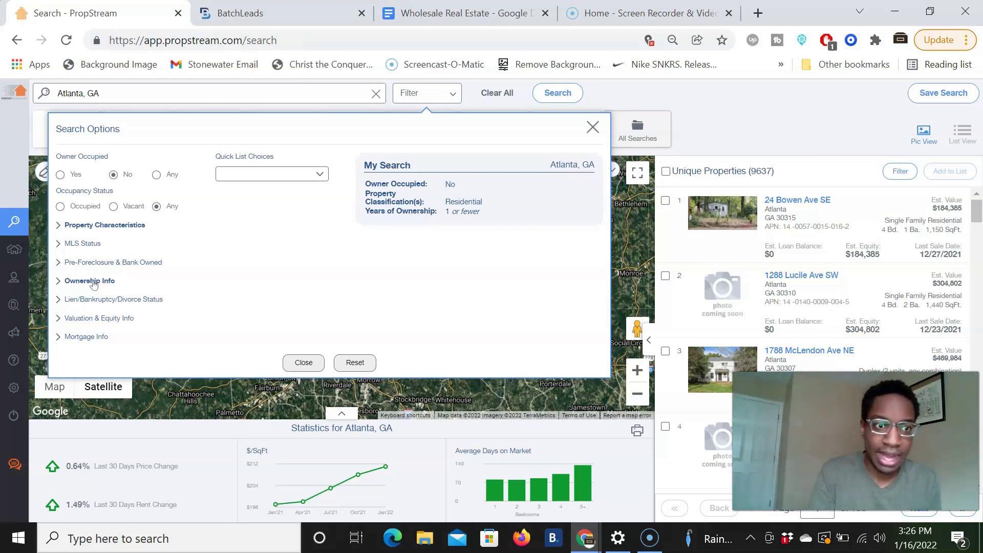
click(105, 319)
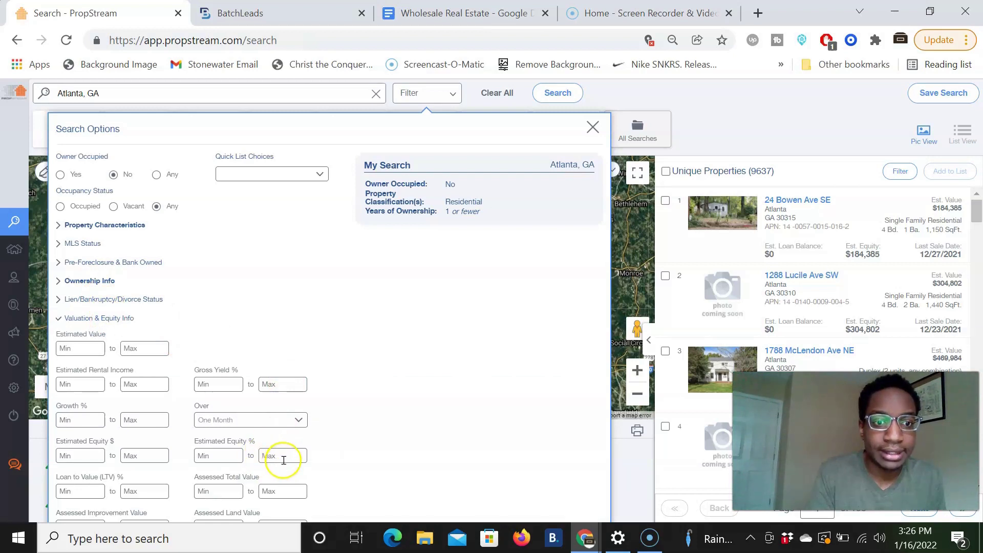
Set Estimated Equity % Min to 100.
click(228, 454)
text(1)
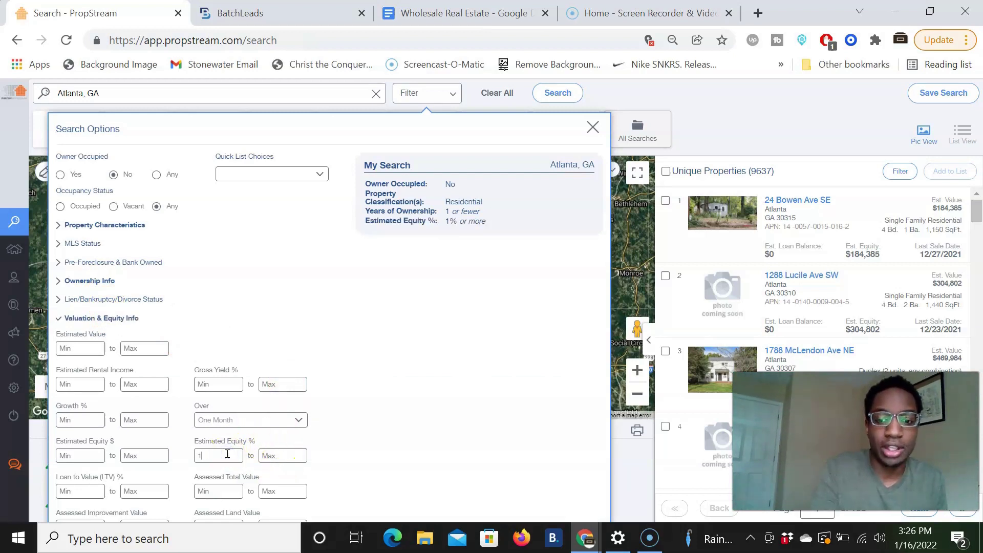
text(00)
click(213, 428)
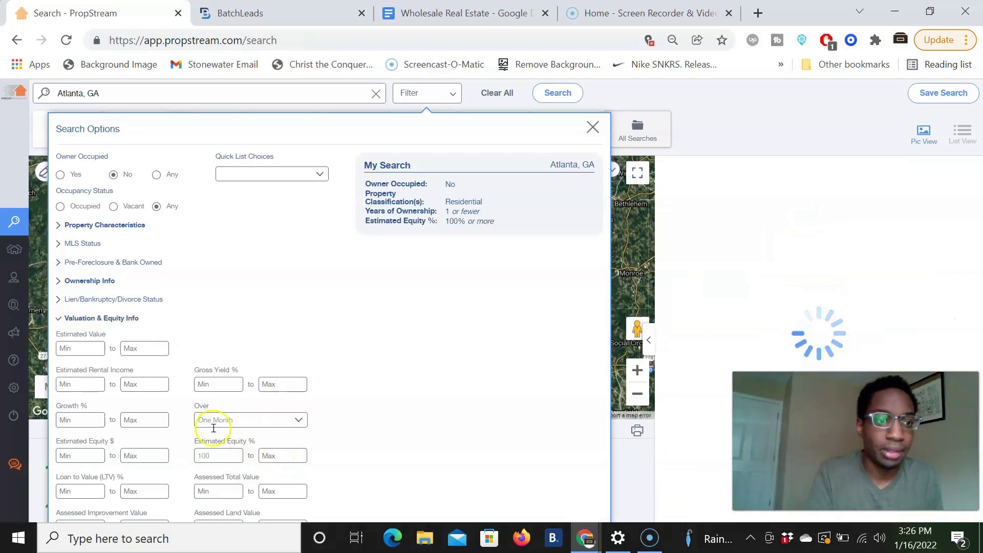
click(103, 319)
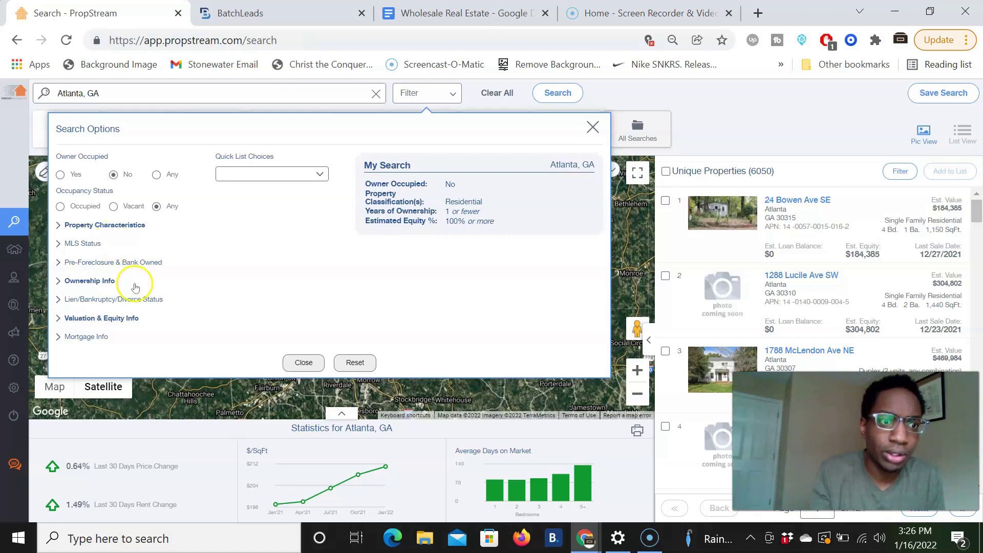
Limit Owner Type to Individual and close Search Options to show 1373 properties.
click(114, 281)
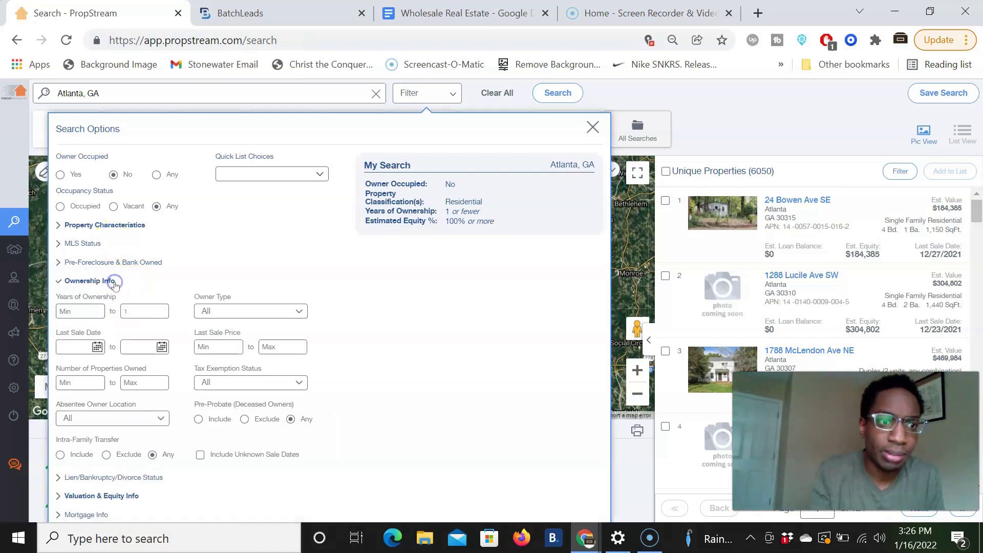
click(235, 311)
click(267, 334)
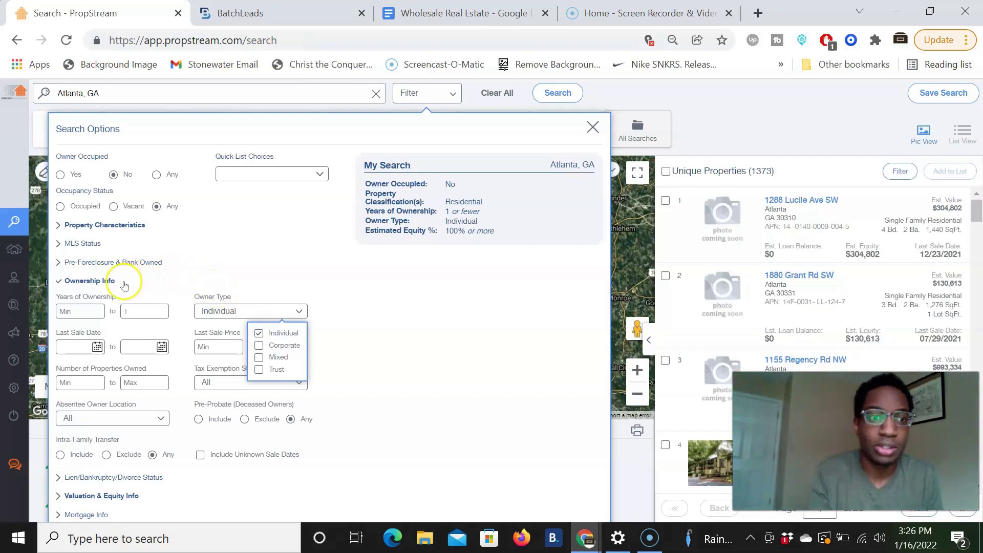
click(107, 281)
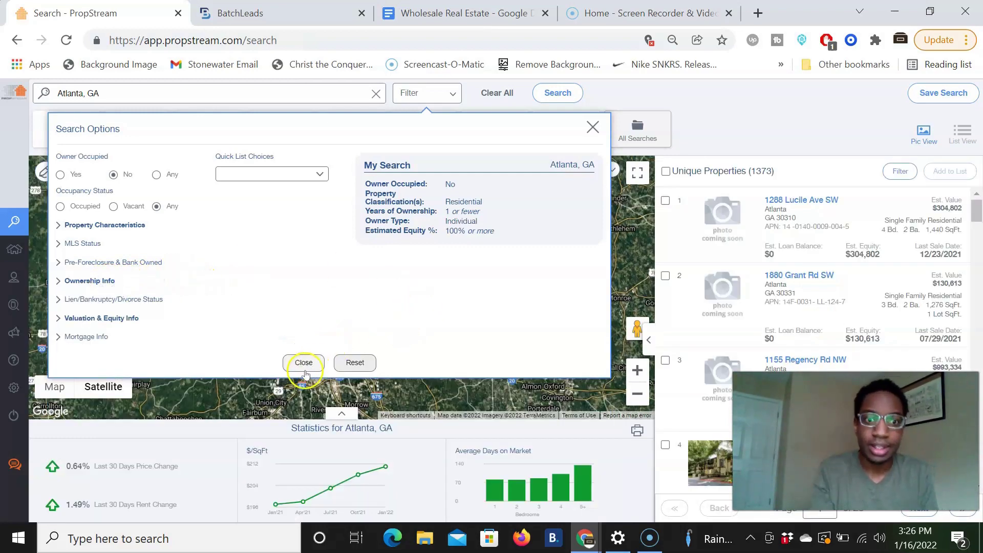
click(292, 362)
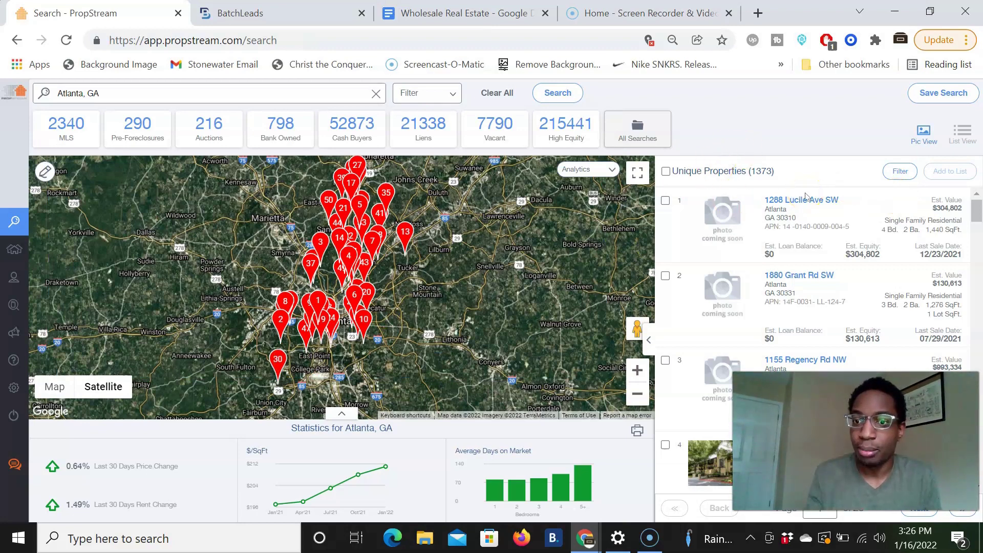
In BatchLeads, search Atlanta, GA, USA from recent searches and open the advanced filters.
click(233, 13)
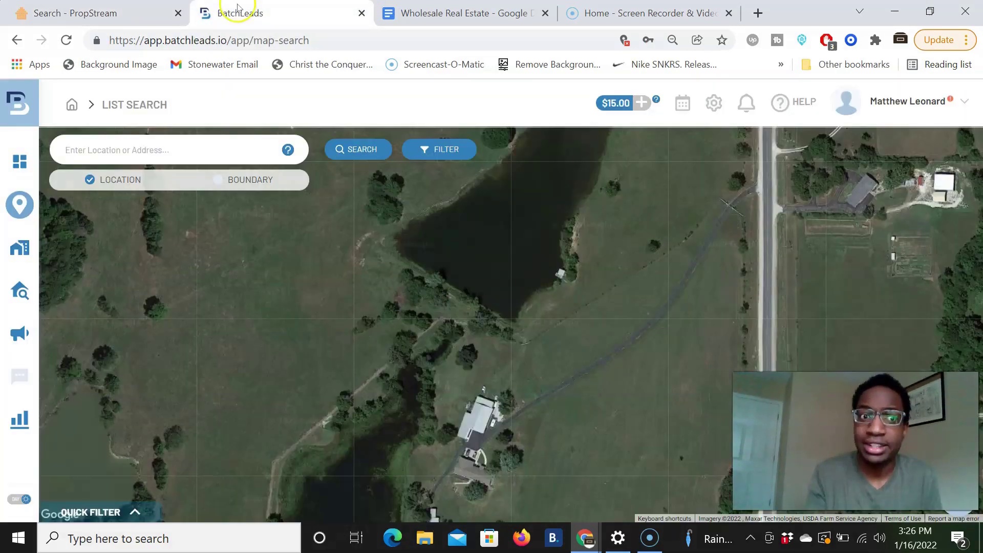
click(166, 158)
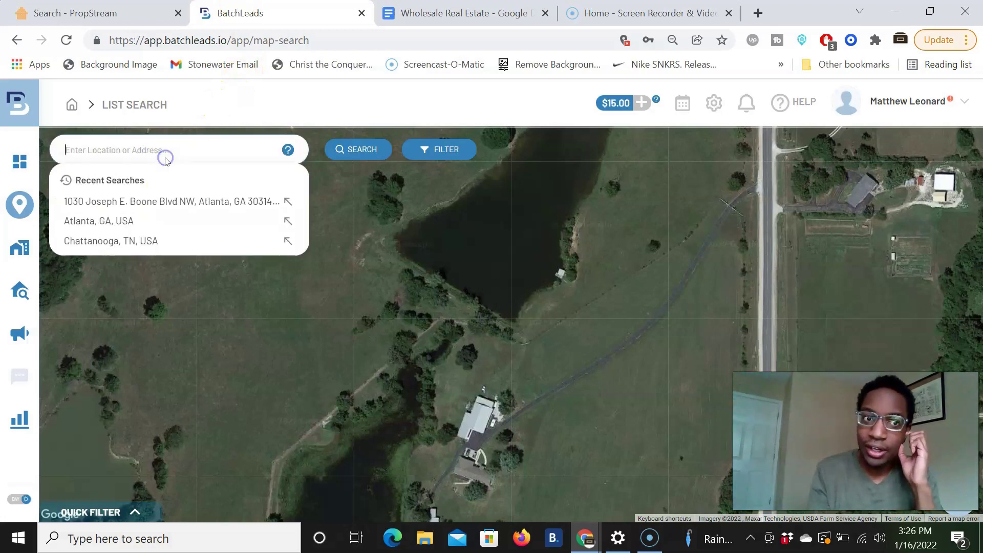
click(105, 226)
click(339, 142)
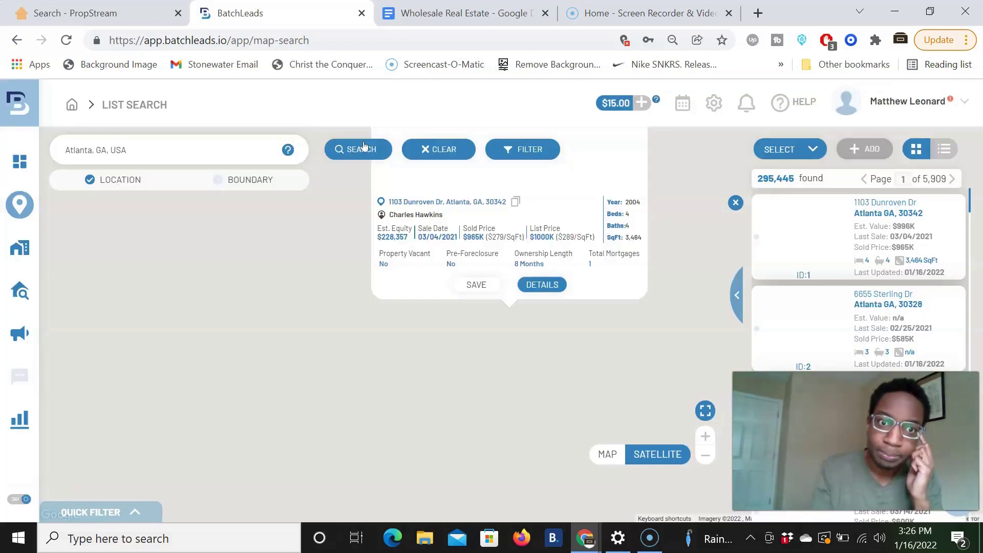
click(363, 149)
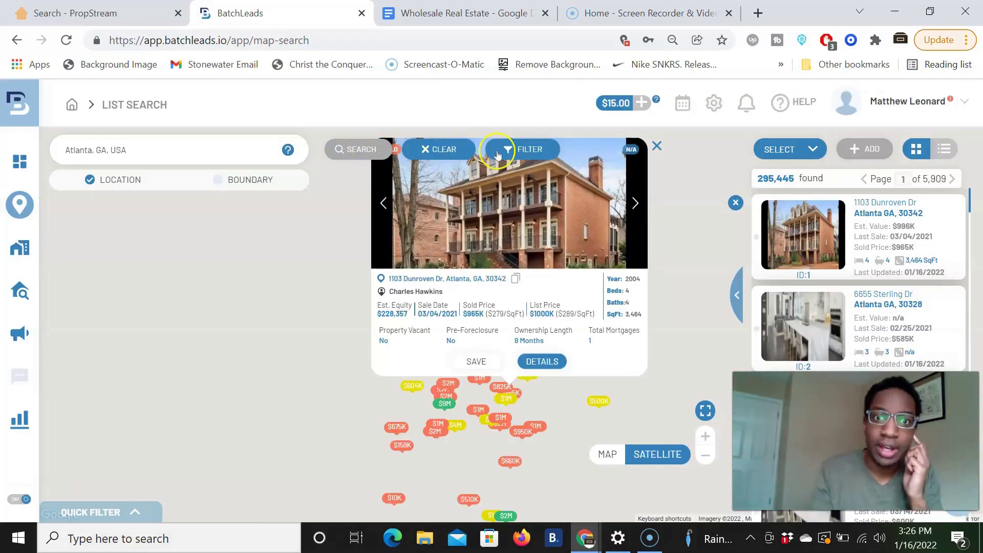
click(507, 150)
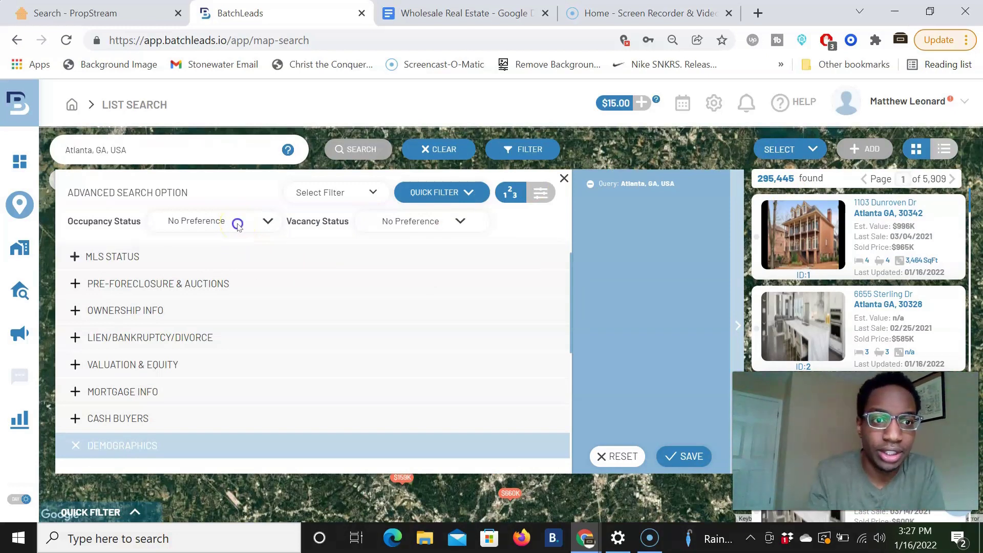
Set occupancy to absentee owners, both in-state and out-of-state.
click(237, 225)
click(194, 285)
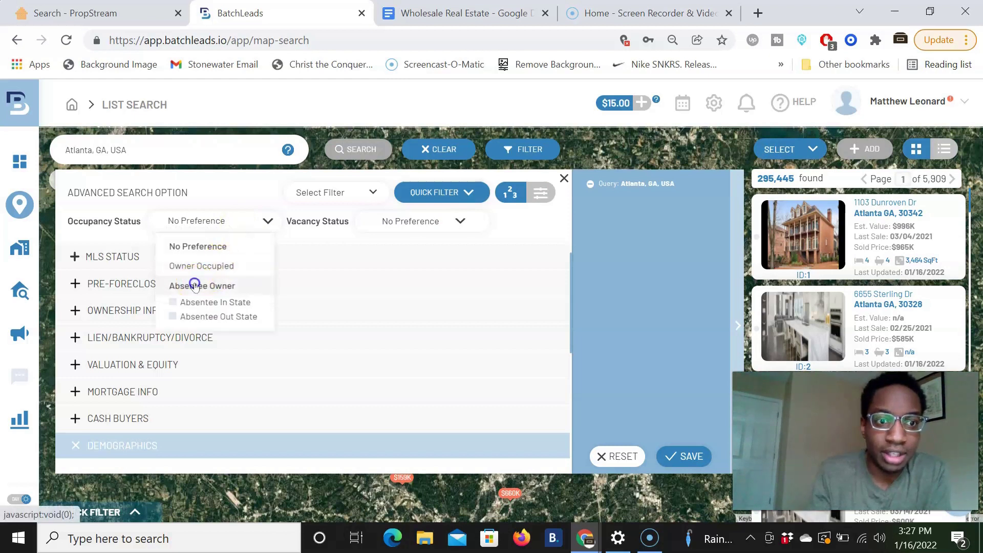
click(172, 302)
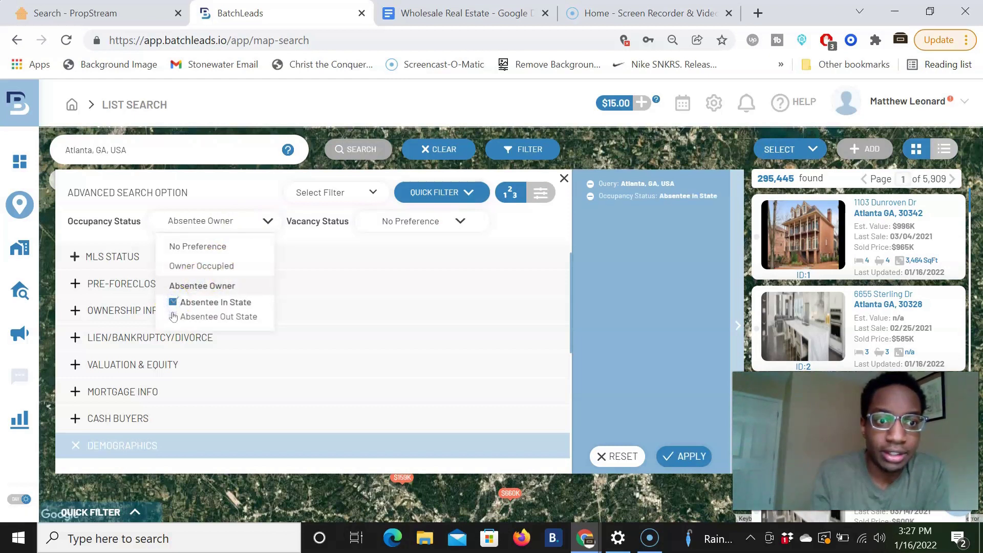
click(173, 317)
click(239, 182)
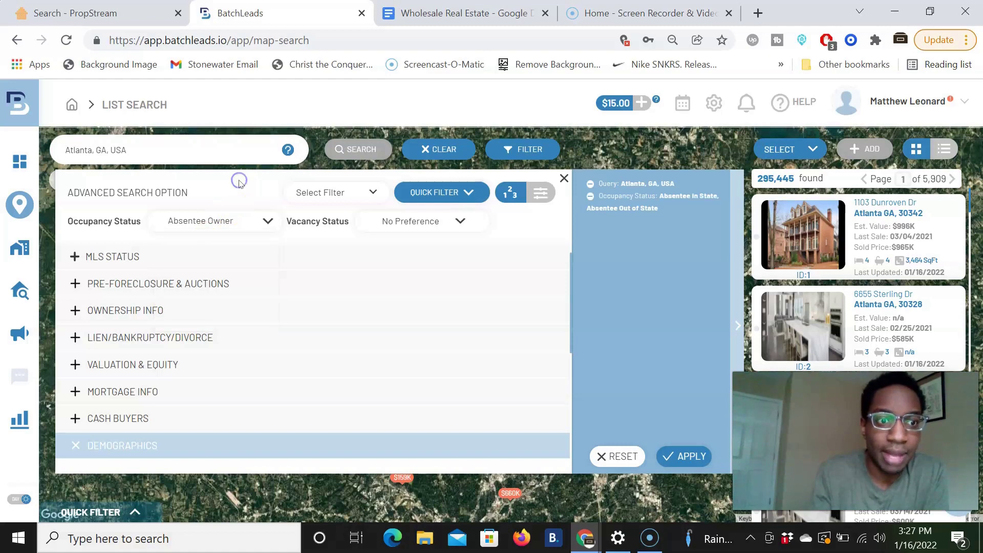
click(114, 257)
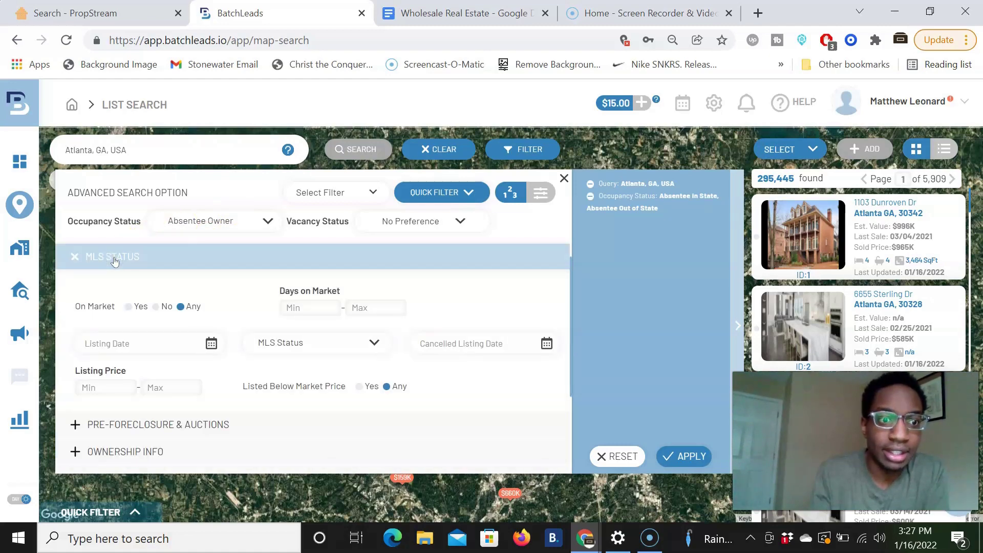
click(113, 257)
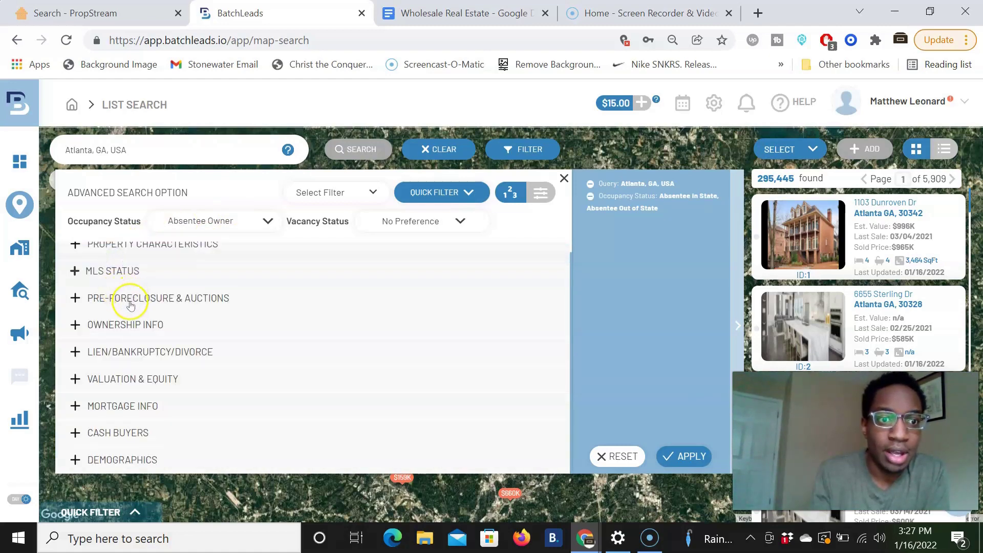
Set Owner Type to Individual and Years of Ownership max to 1.
click(125, 325)
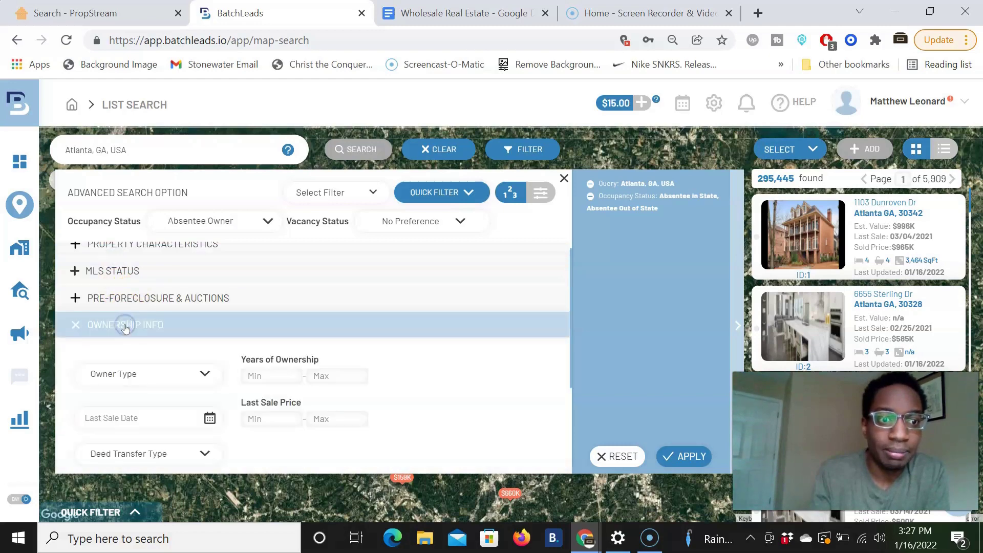
scroll(126, 328, down, 2)
click(198, 267)
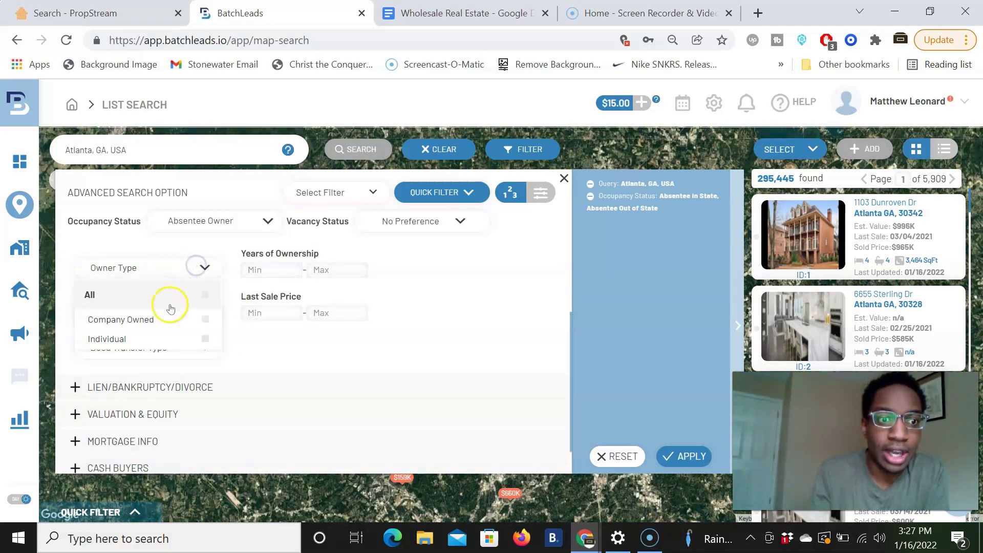
click(203, 338)
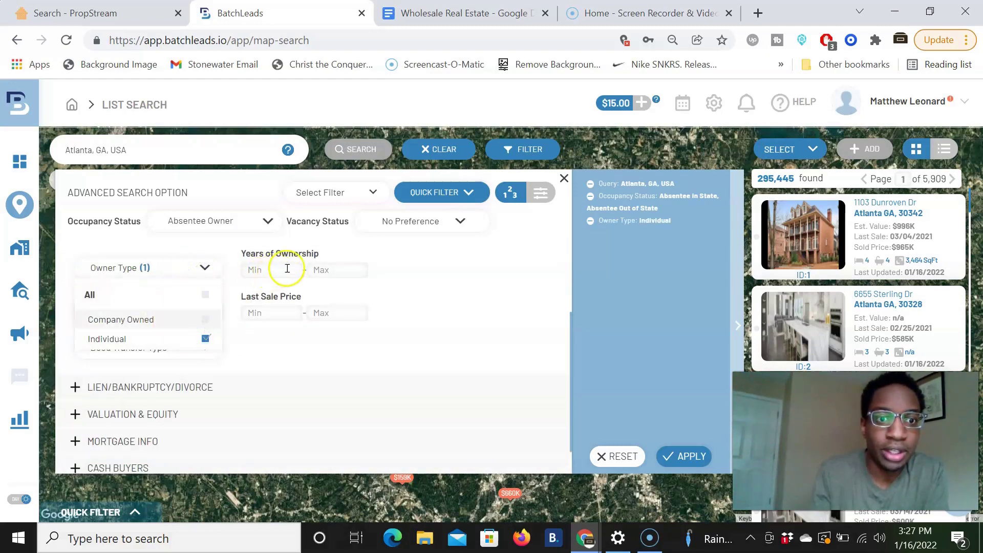
click(324, 268)
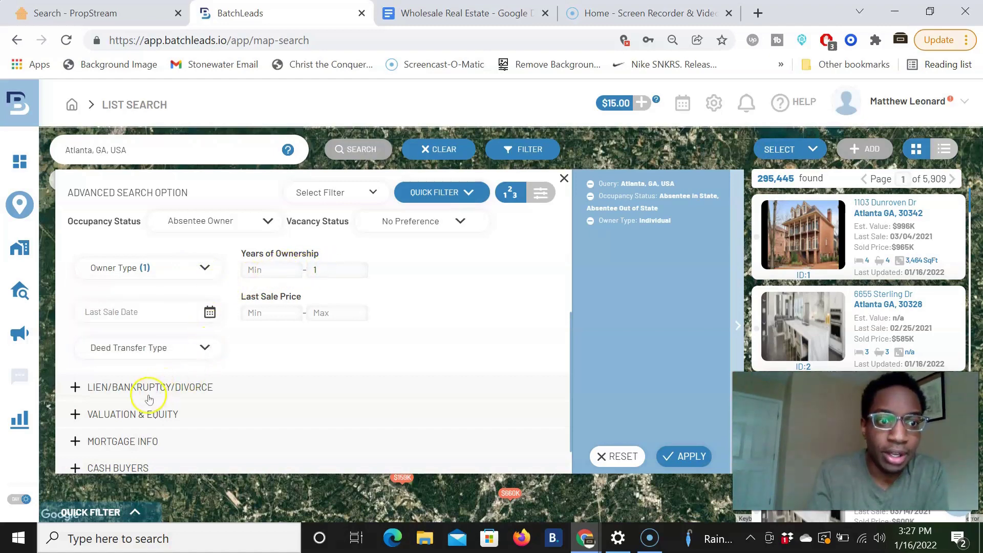
Set Estimated Equity % minimum to 100.
scroll(148, 399, down, 1)
click(121, 382)
scroll(270, 355, down, 1)
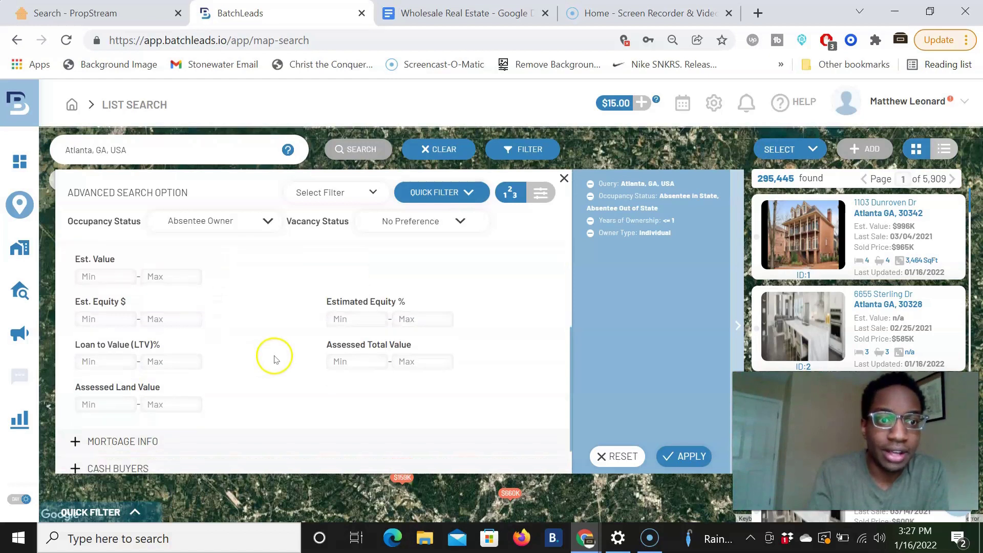
click(359, 308)
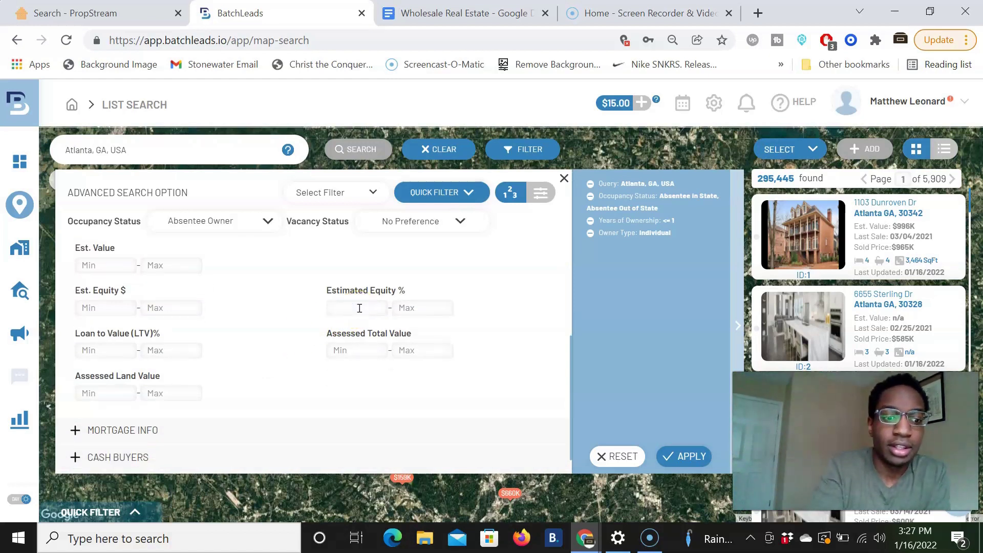
text(100)
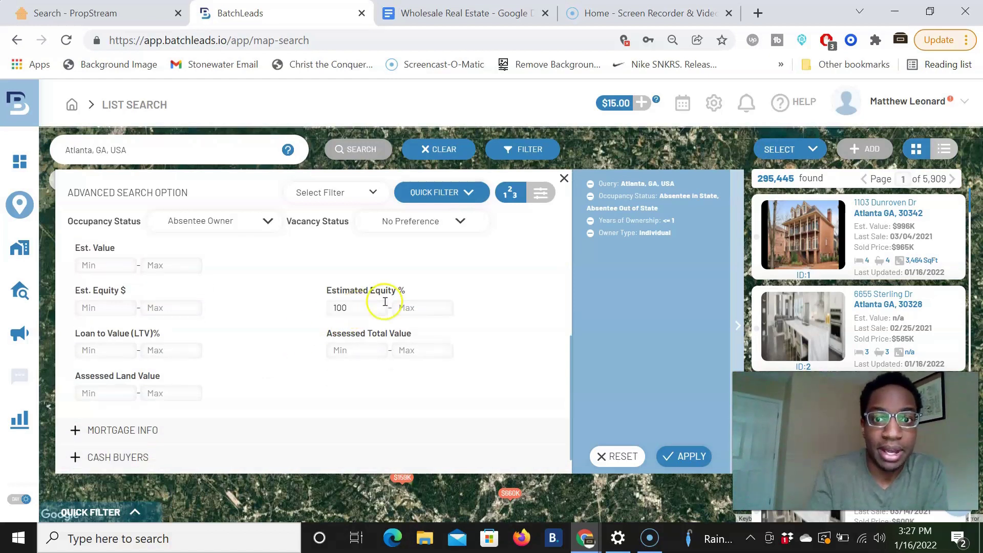
Look over the cash buyer and demographics filters, then apply them for 927 results.
scroll(367, 394, down, 1)
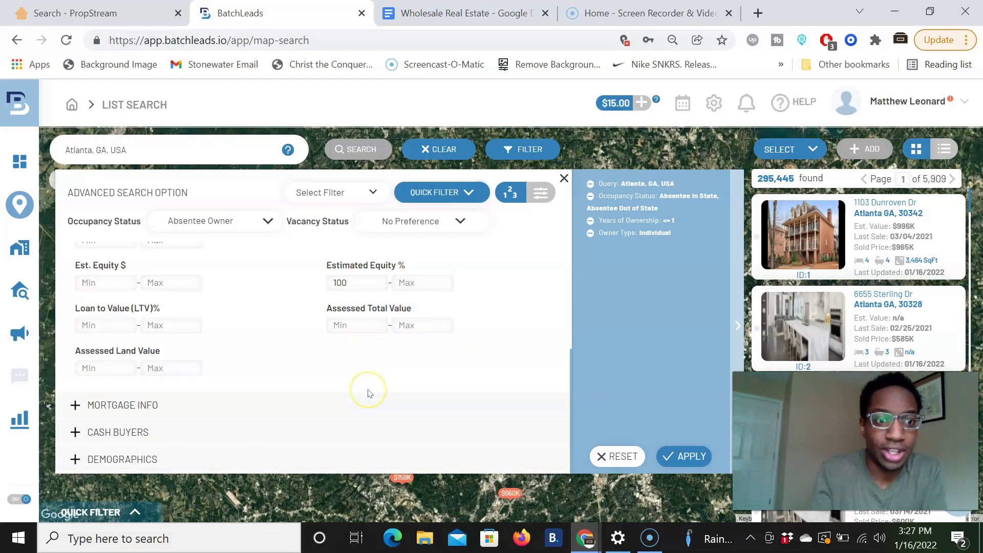
click(274, 431)
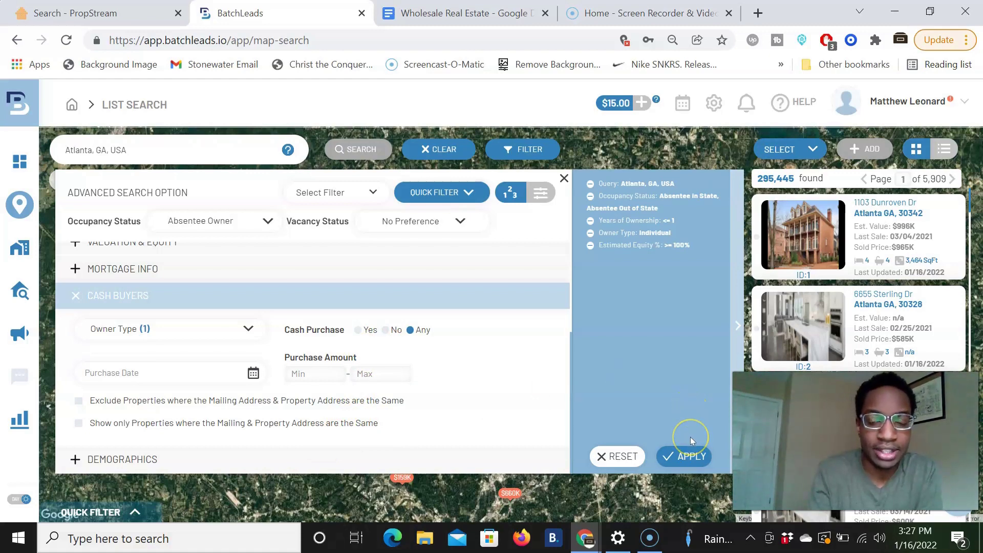
click(441, 460)
scroll(441, 459, down, 1)
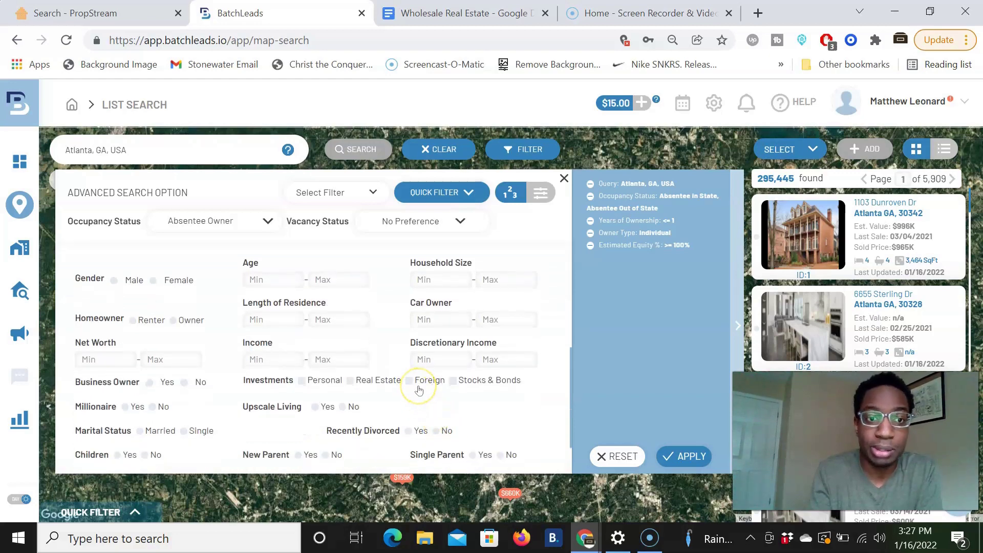
scroll(419, 390, down, 1)
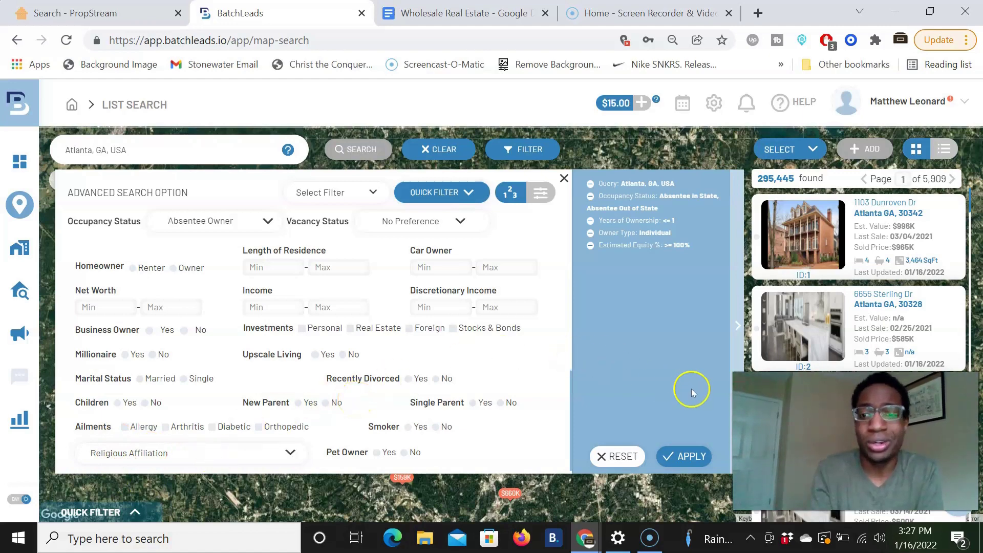
click(684, 460)
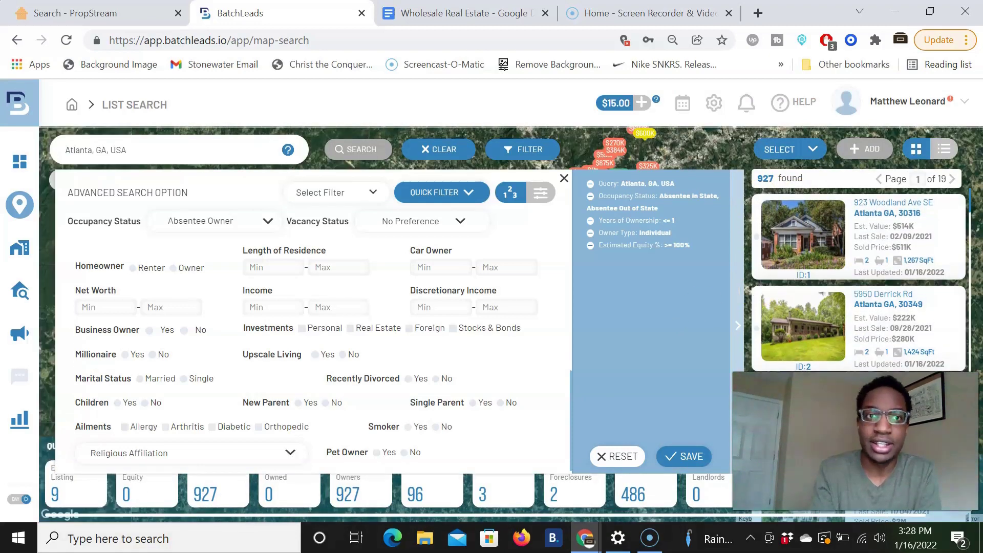
key(ctrl+1)
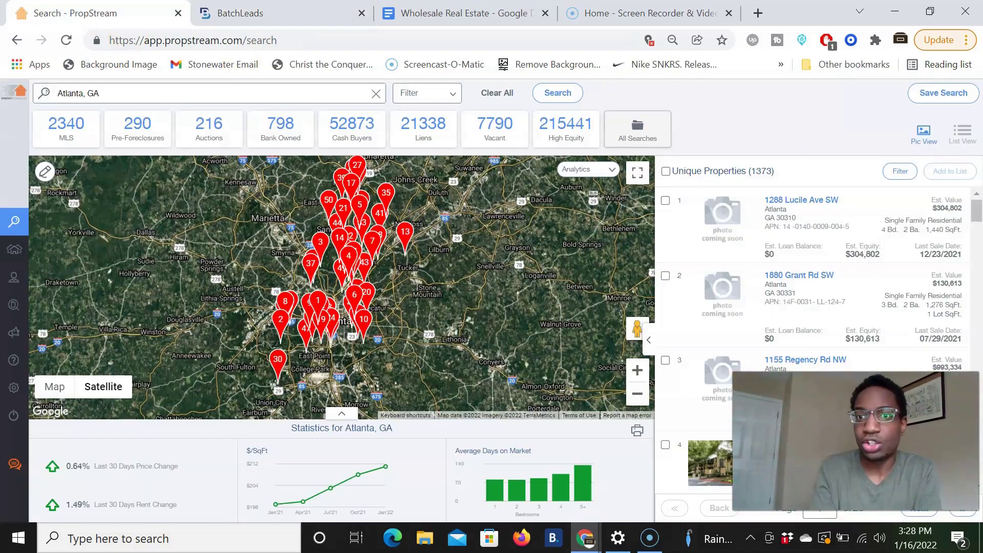
click(239, 13)
mouse_move(802, 215)
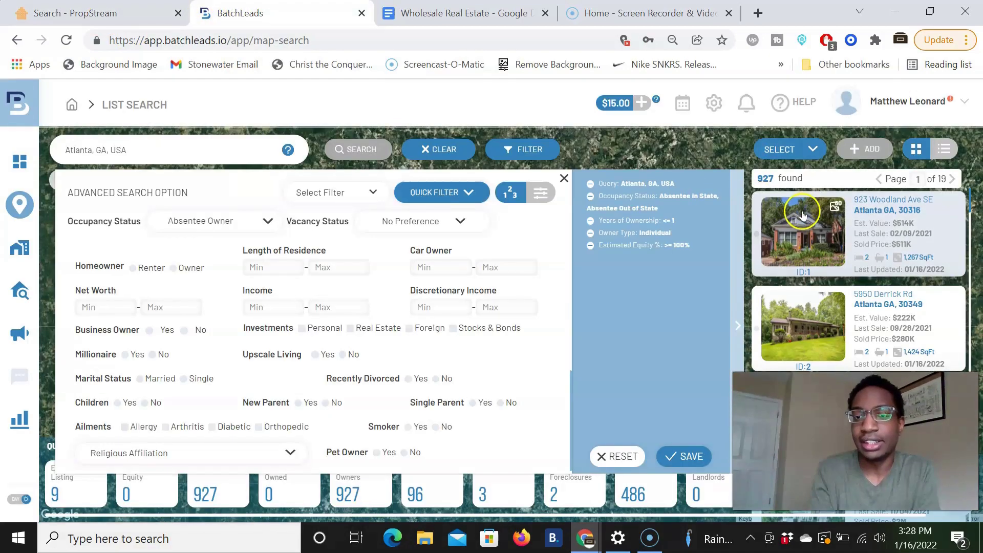
key(ctrl+1)
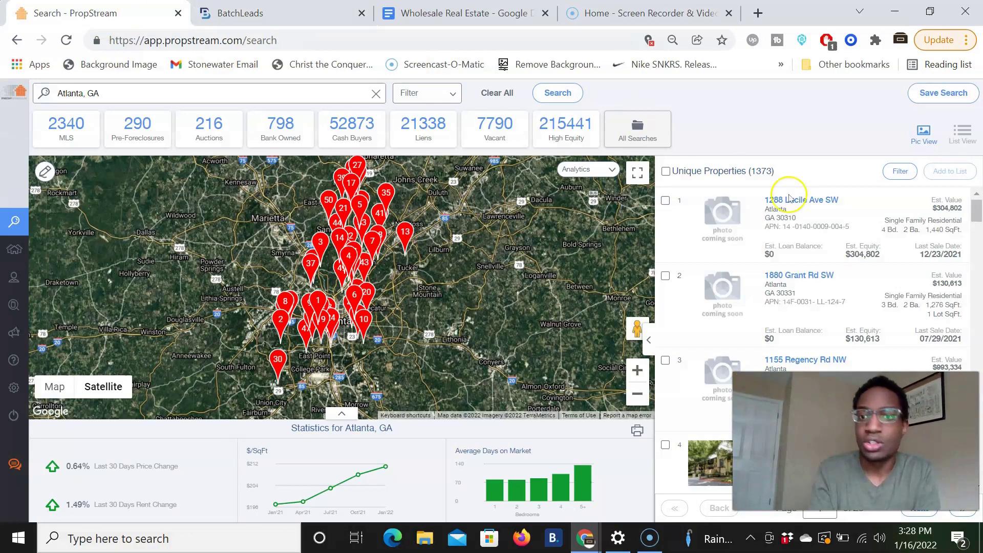
scroll(860, 246, down, 8)
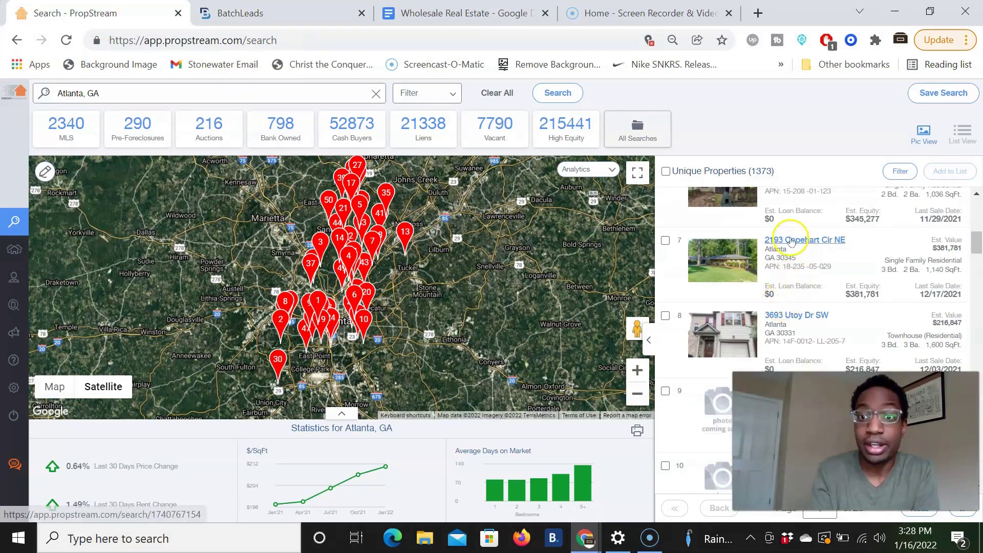
click(790, 240)
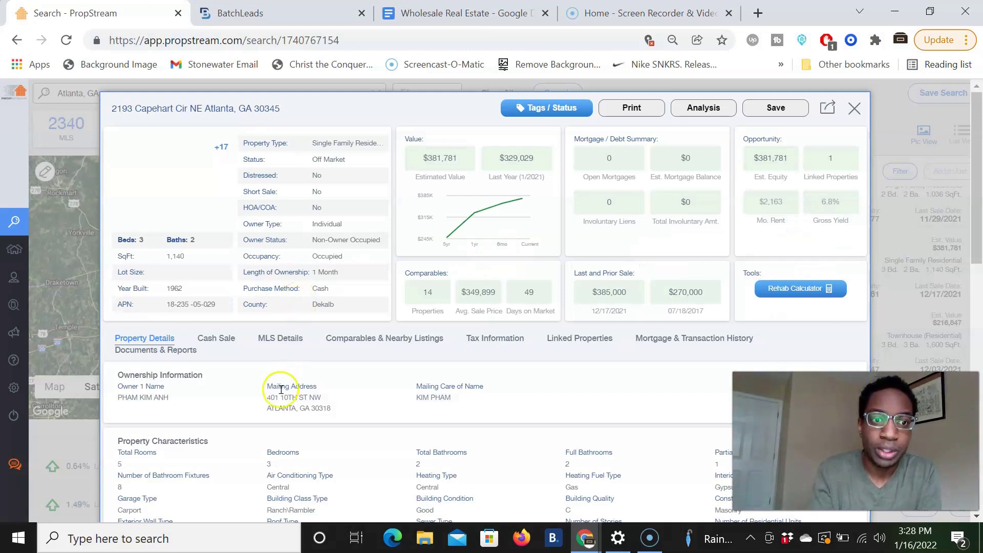
Review the property's cash sale and property details, then return to BatchLeads.
click(225, 340)
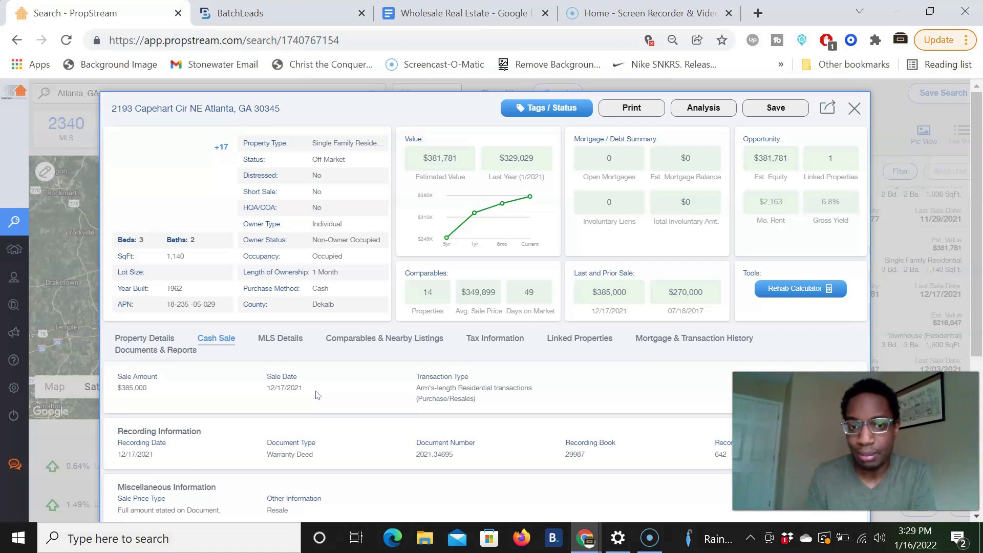
click(145, 340)
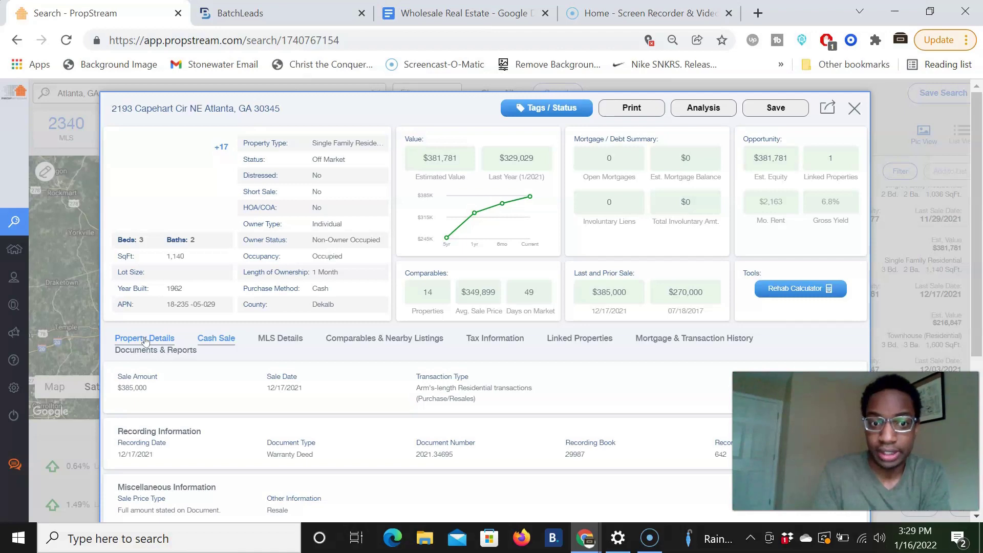
click(145, 339)
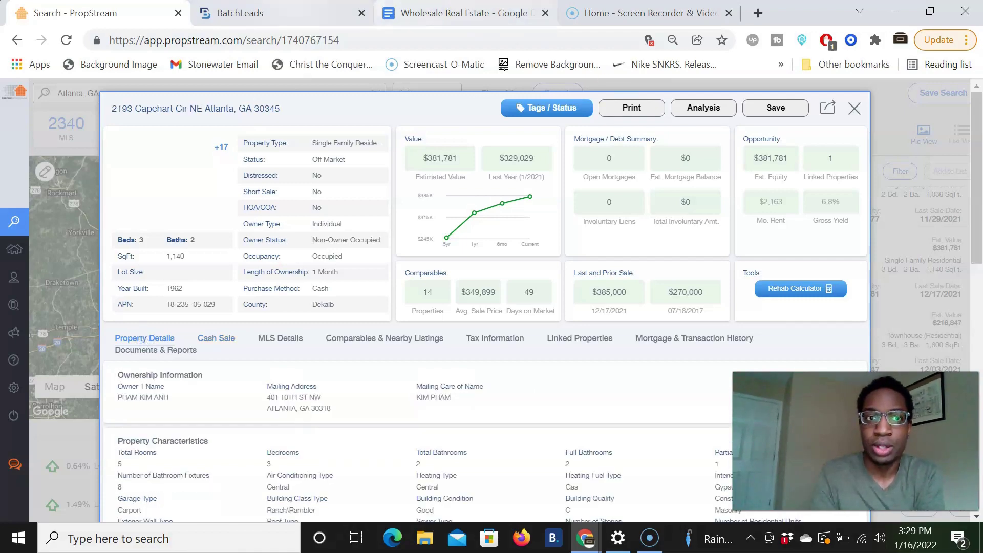
click(267, 13)
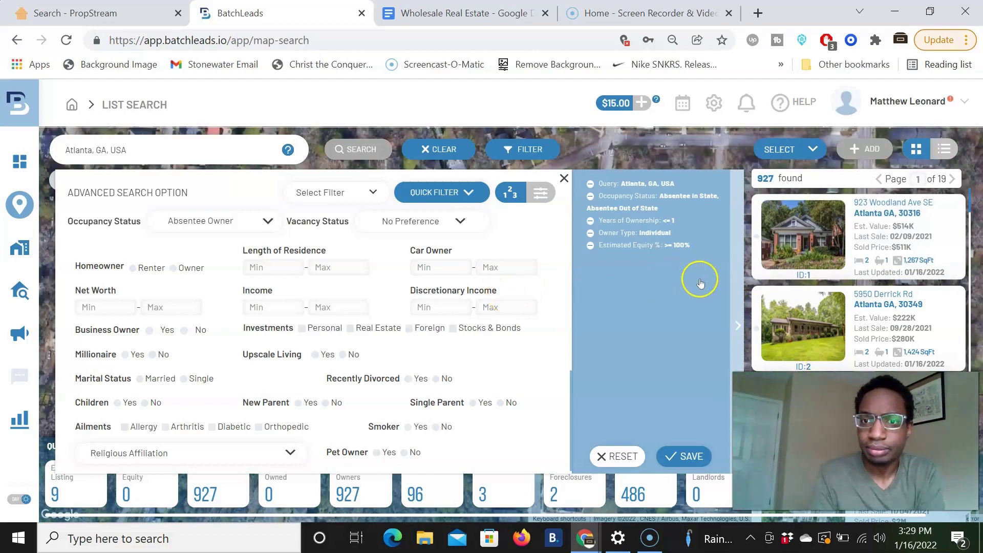
click(564, 178)
click(823, 247)
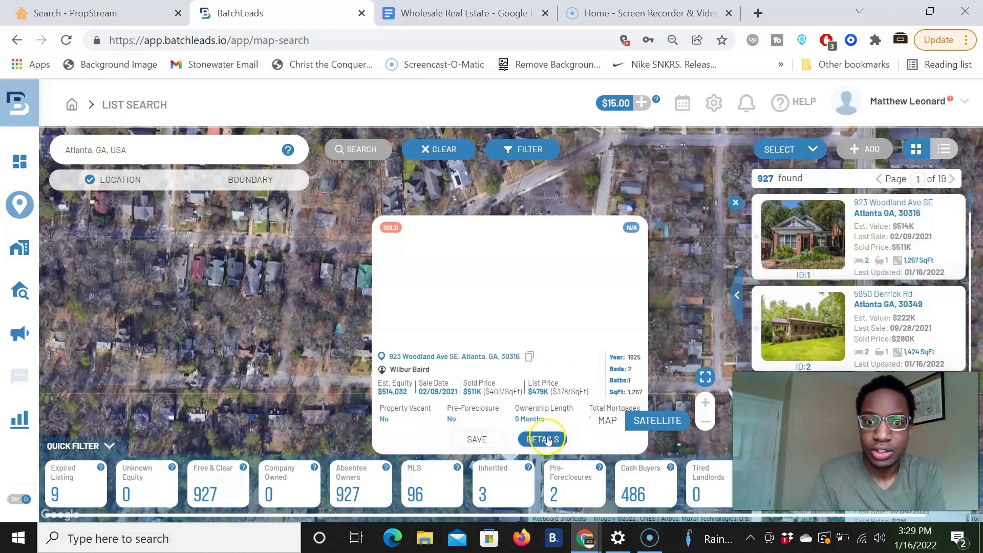
click(541, 437)
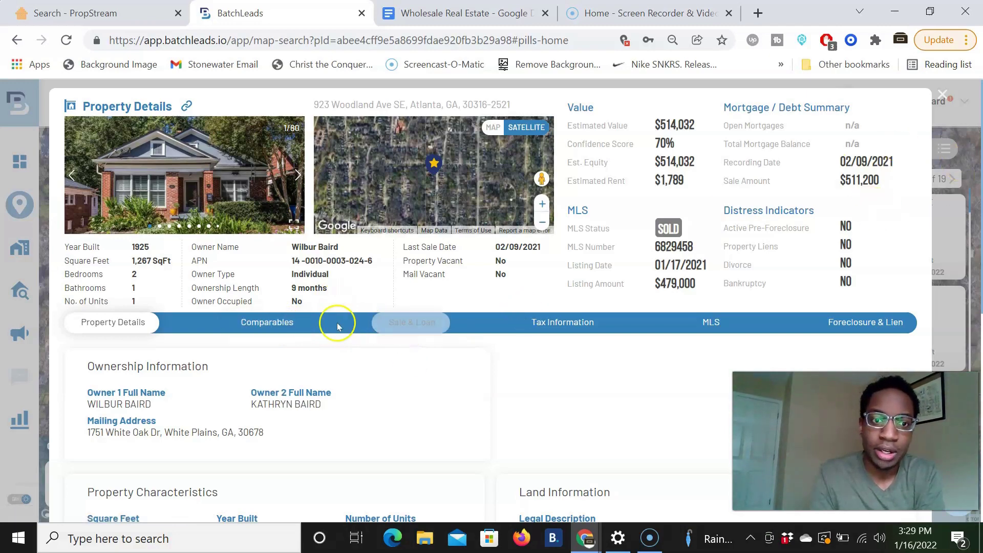
click(281, 320)
key(Escape)
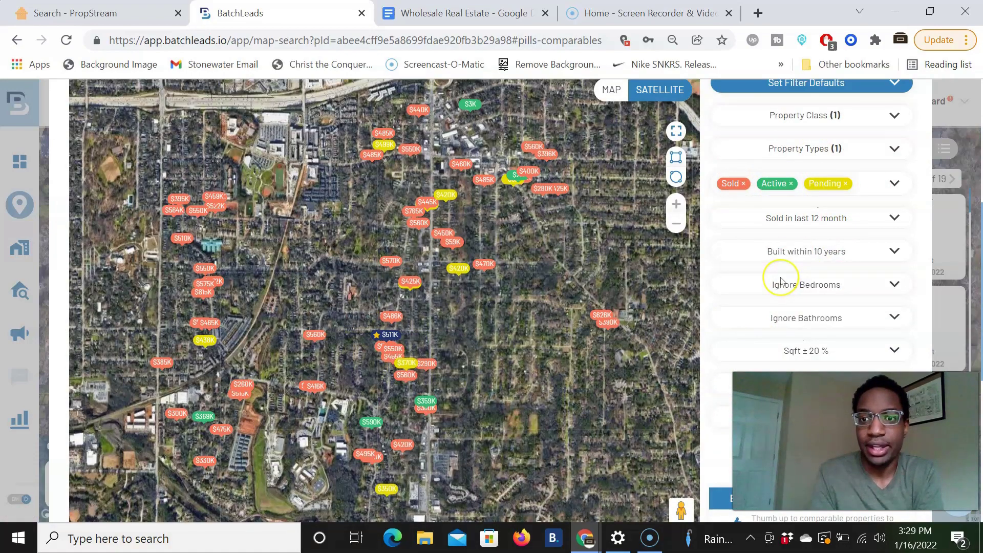
scroll(781, 280, up, 6)
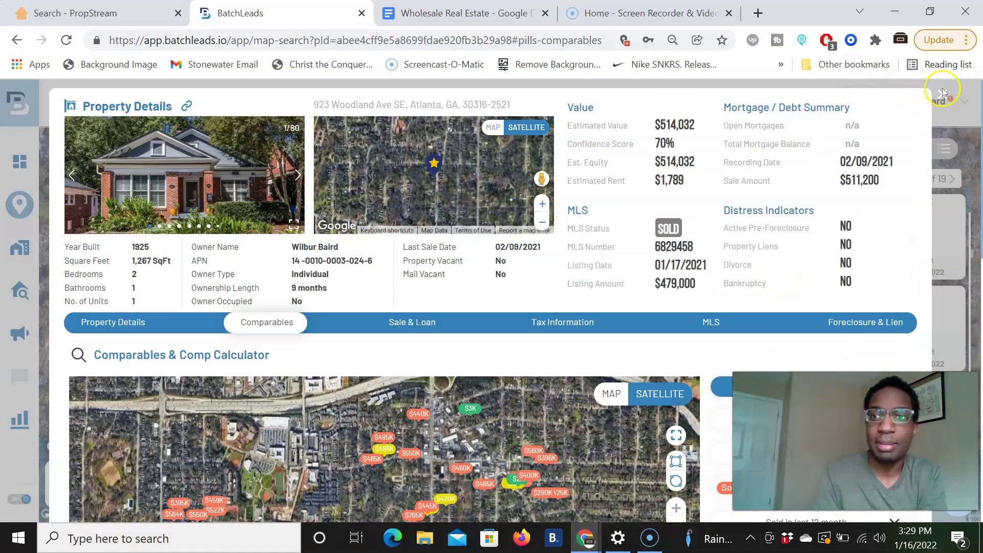
click(939, 91)
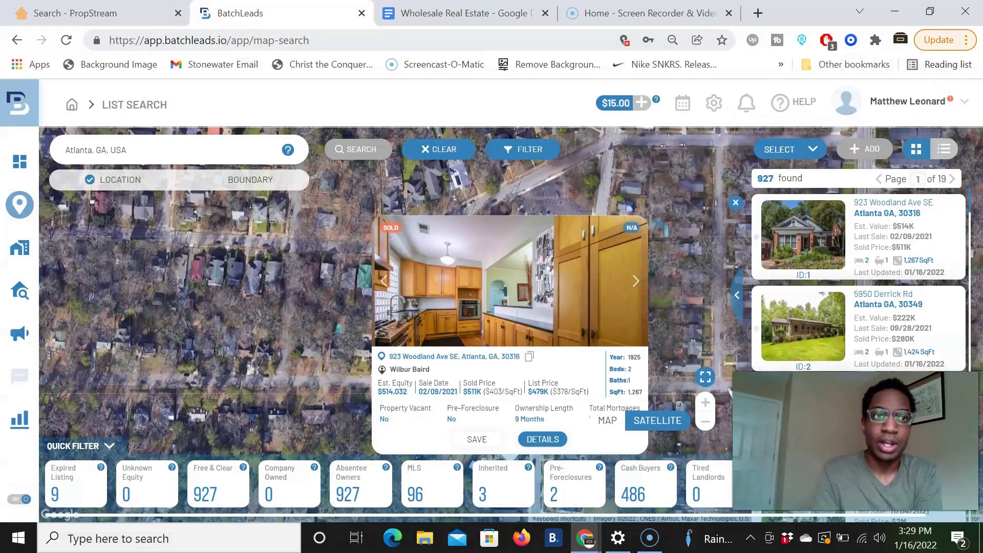
click(434, 149)
Check the comparison outline, then close the Capehart Cir record and clear PropStream's search.
key(ctrl+shift+Tab)
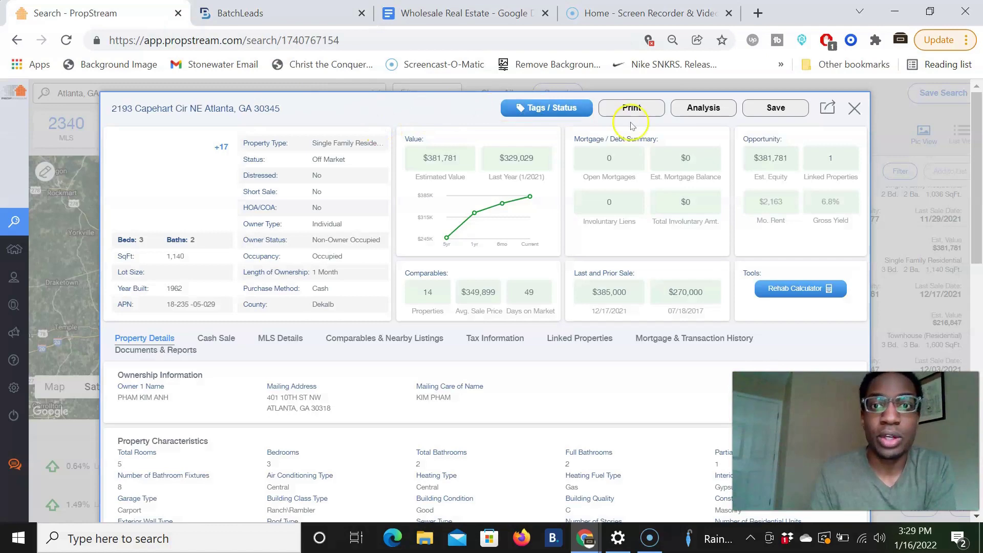
click(461, 13)
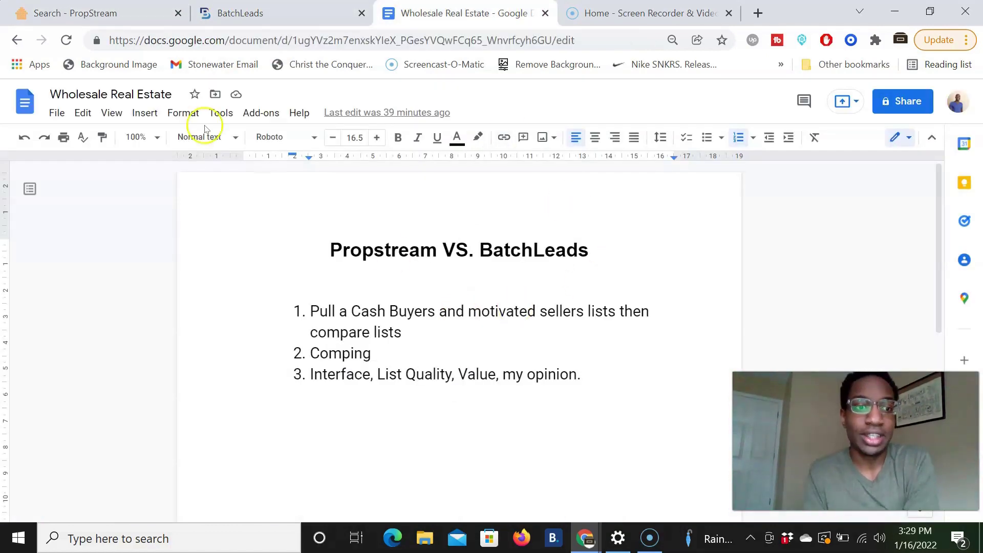
key(ctrl+1)
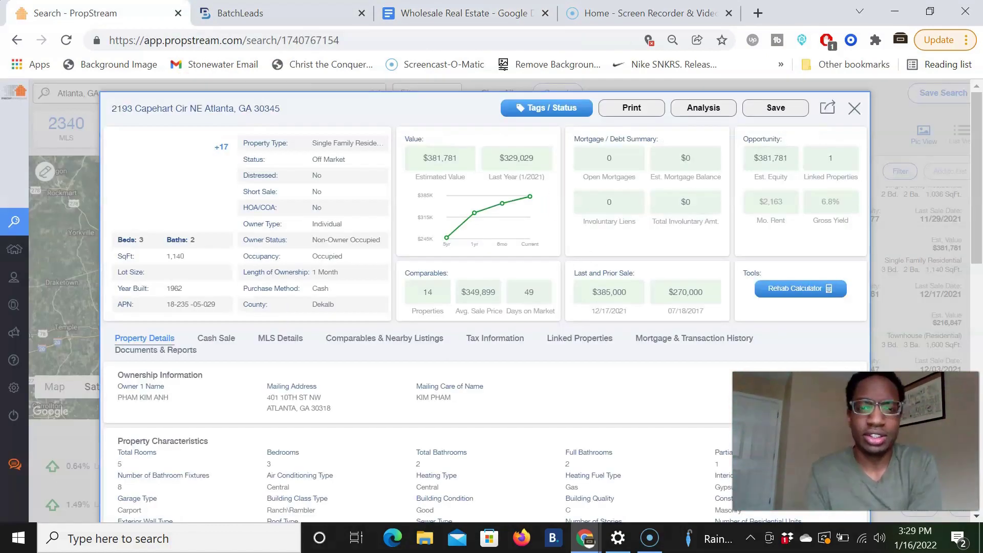
click(854, 110)
click(496, 92)
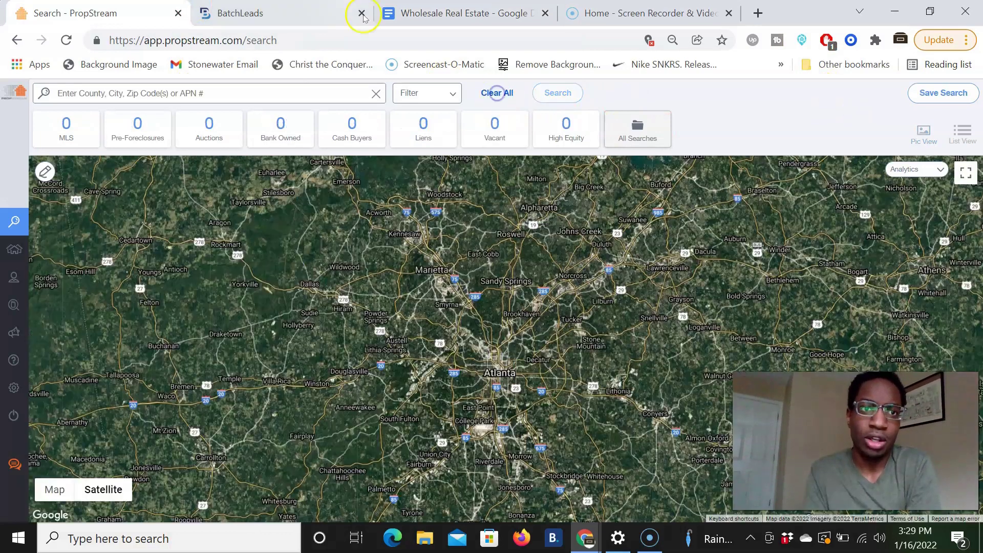
click(328, 13)
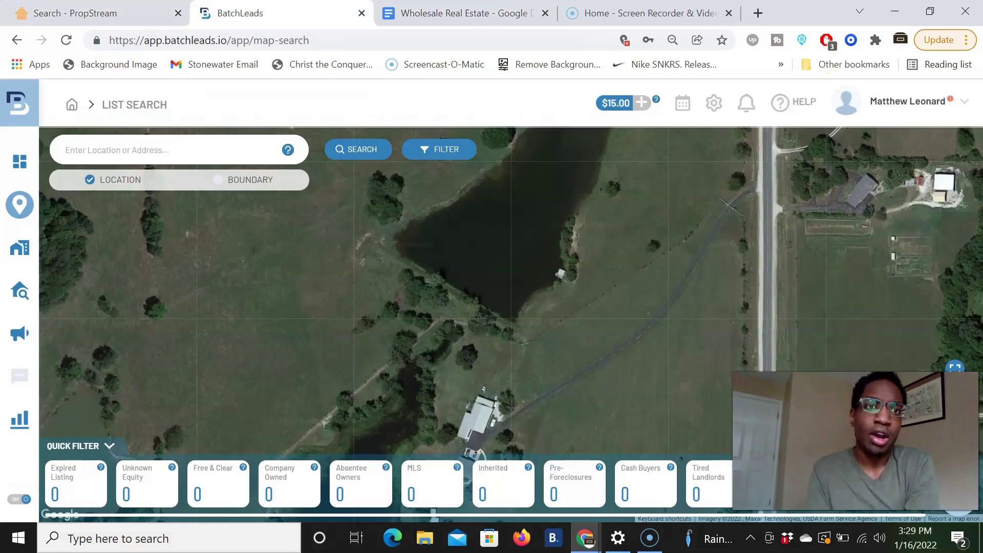
click(164, 154)
click(104, 205)
click(370, 148)
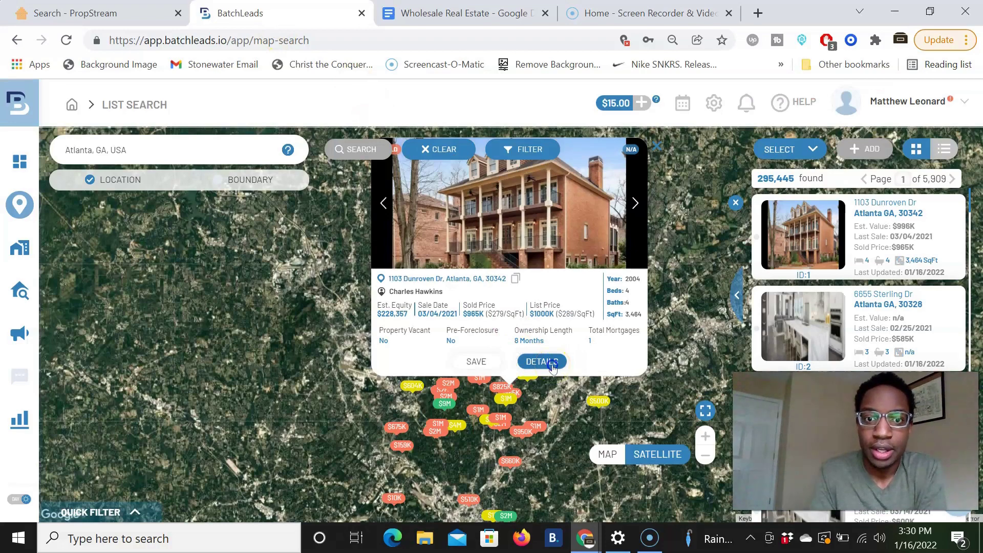
click(551, 364)
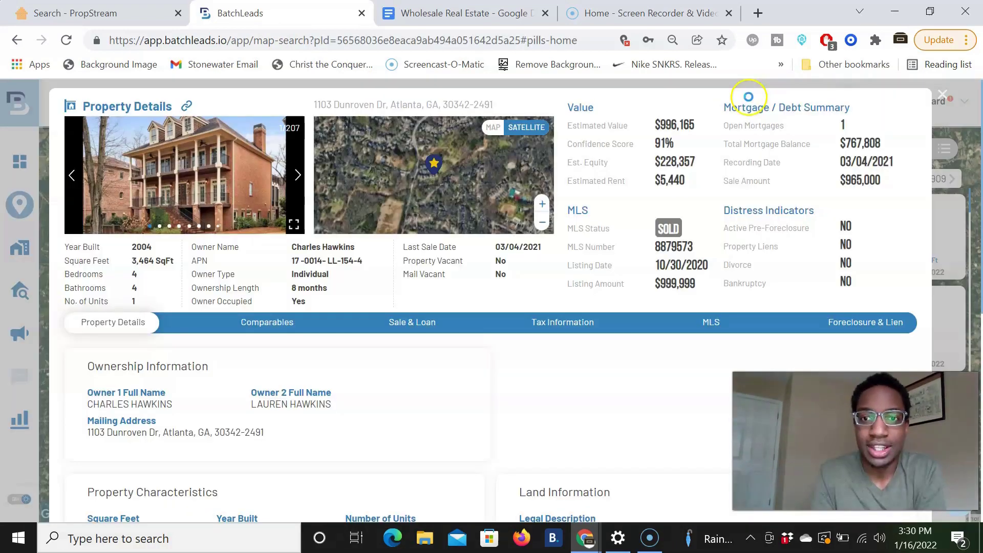
click(942, 96)
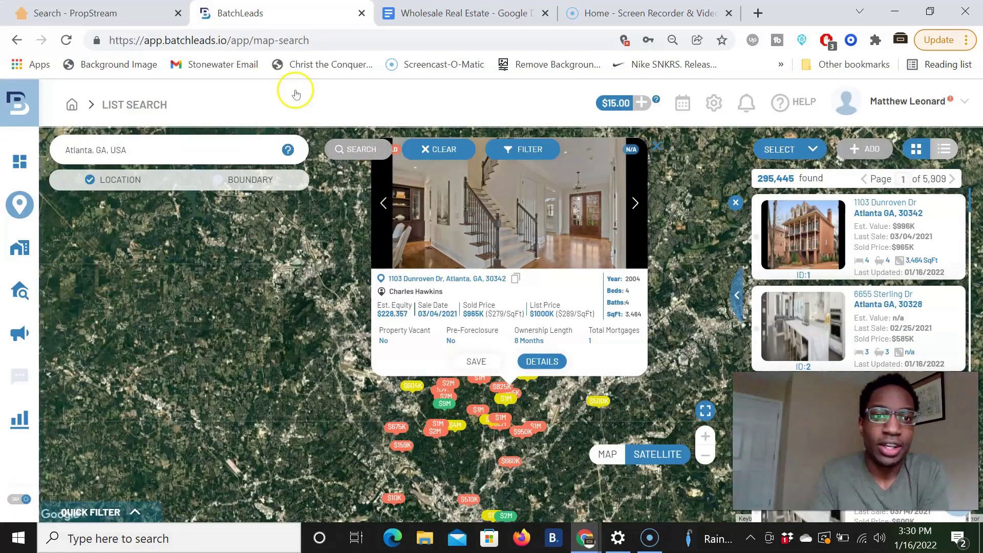
Filter to vacant properties with in-state and out-of-state absentee owners.
click(530, 149)
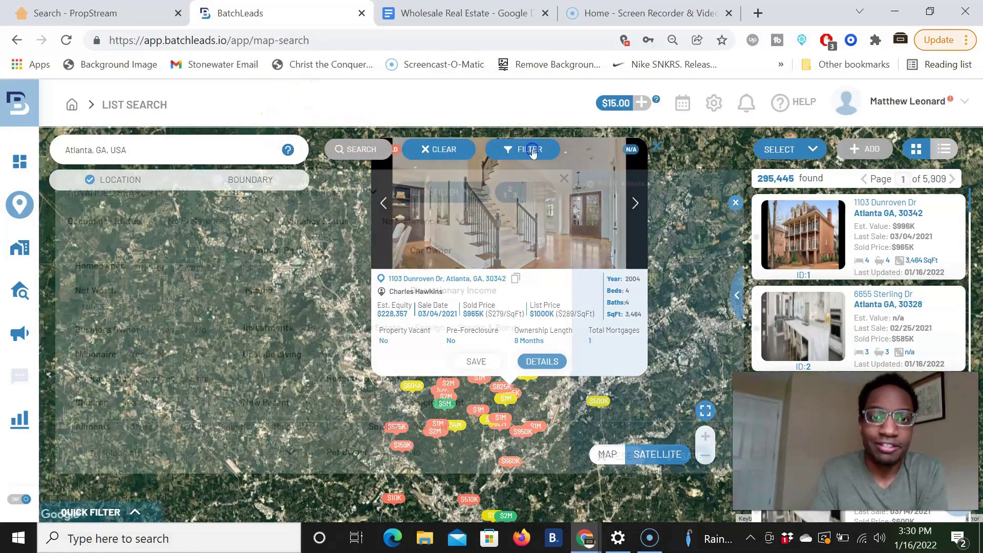
click(323, 195)
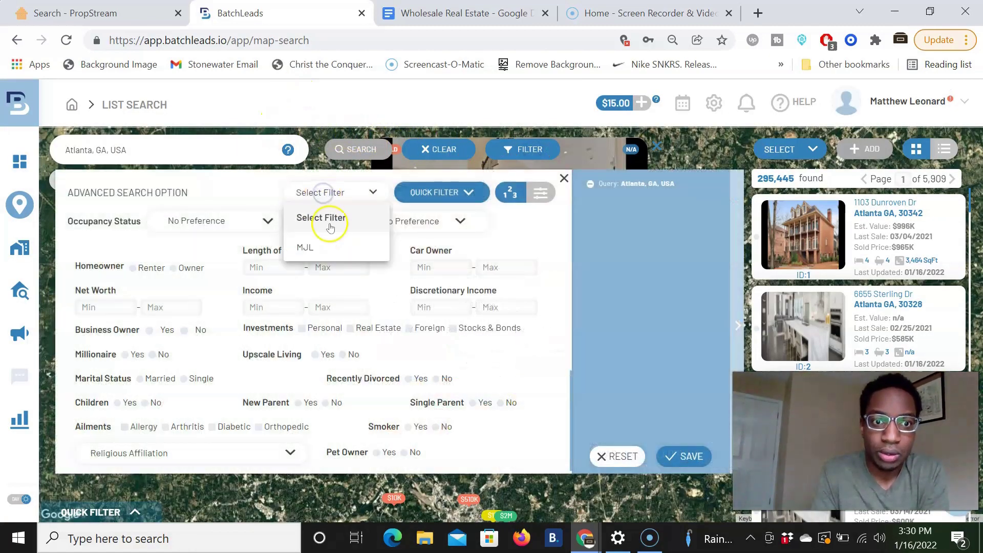
click(239, 220)
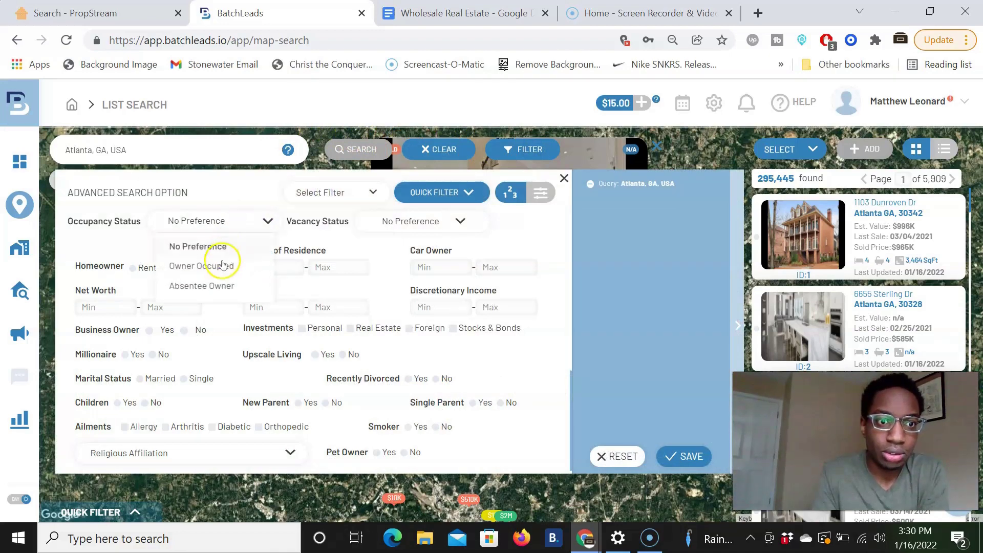
click(174, 287)
click(173, 303)
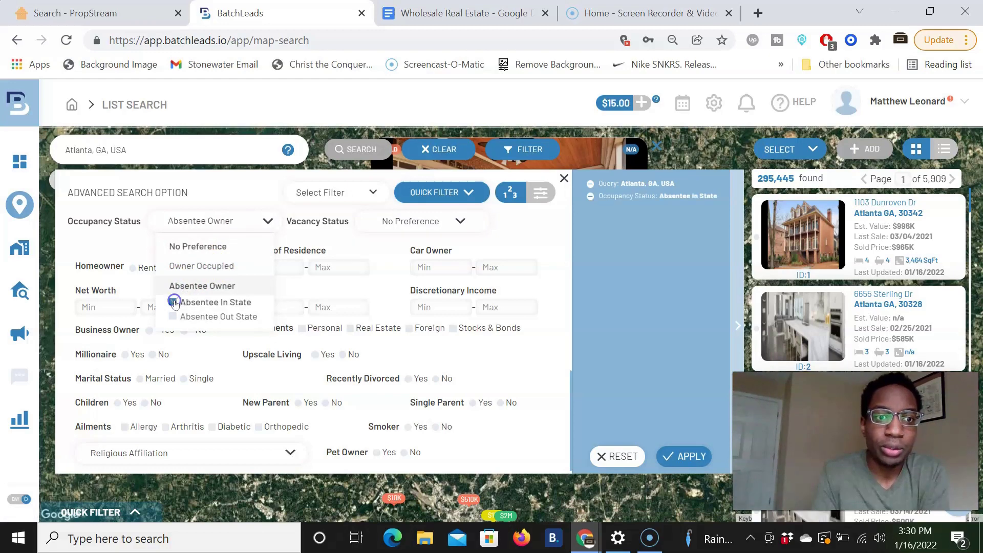
click(173, 317)
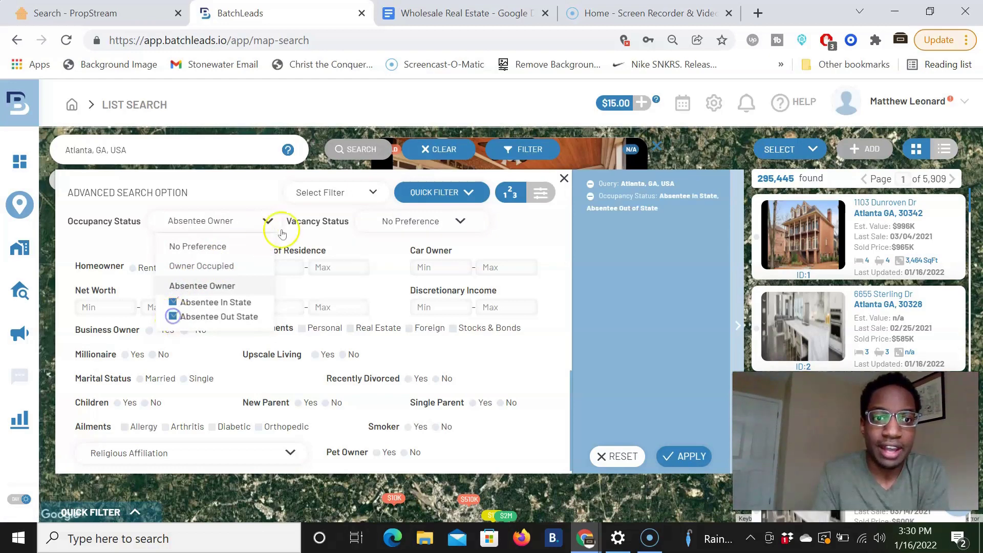
click(404, 221)
click(426, 268)
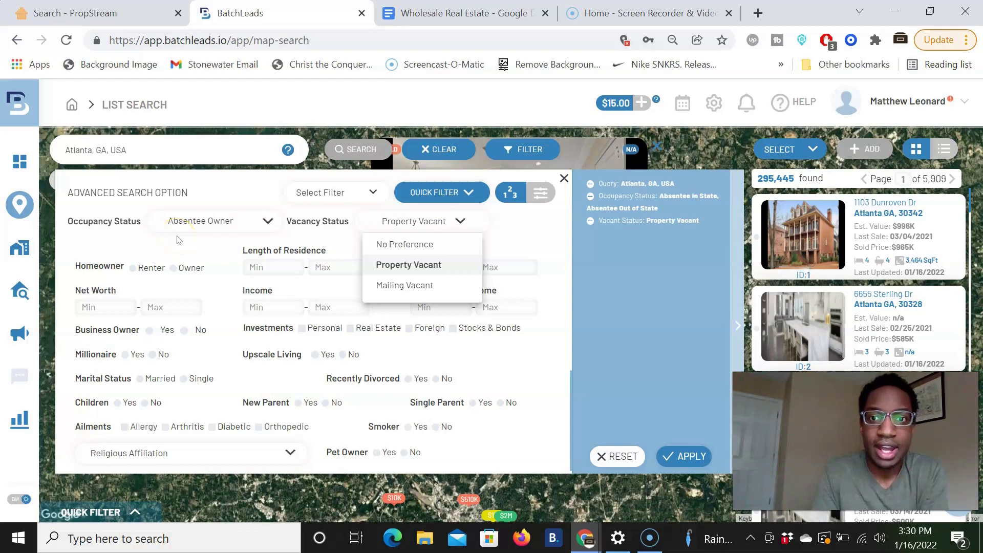
click(435, 265)
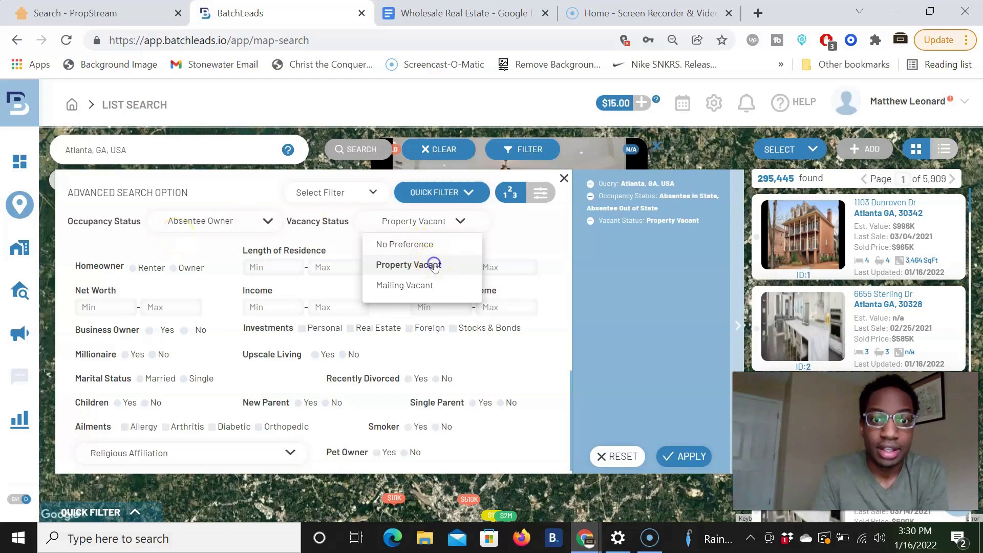
click(527, 235)
Open the property classification choices and set MLS On Market to No.
scroll(301, 347, up, 5)
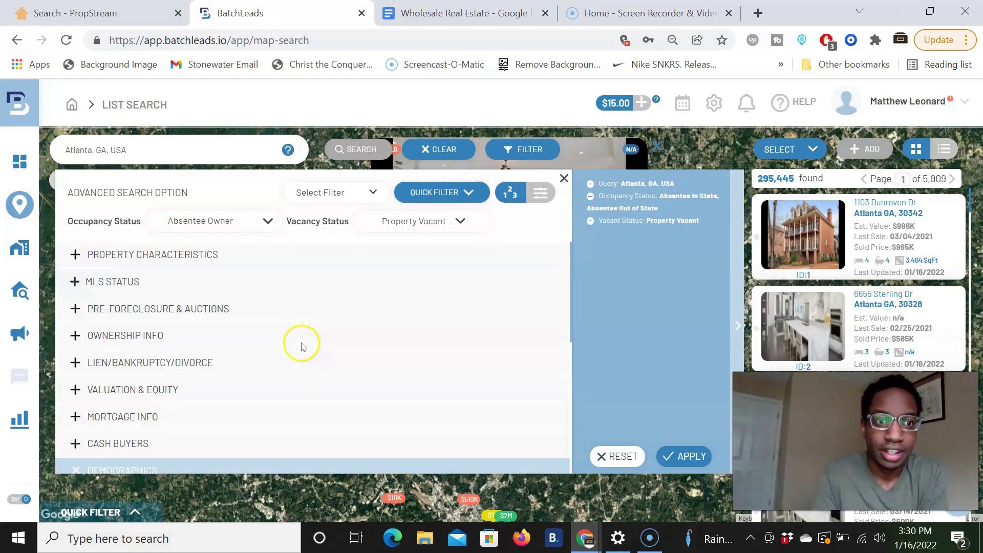
click(144, 255)
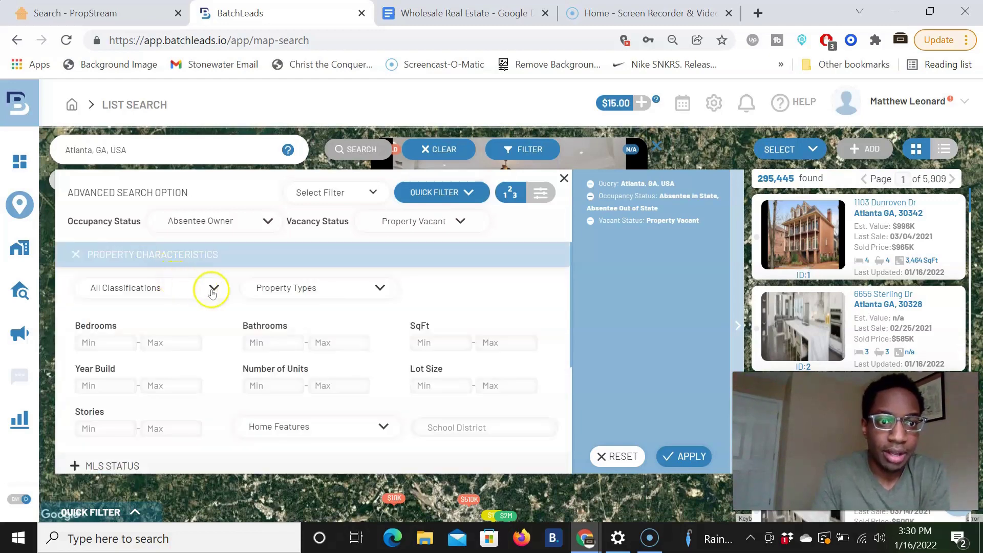
click(211, 289)
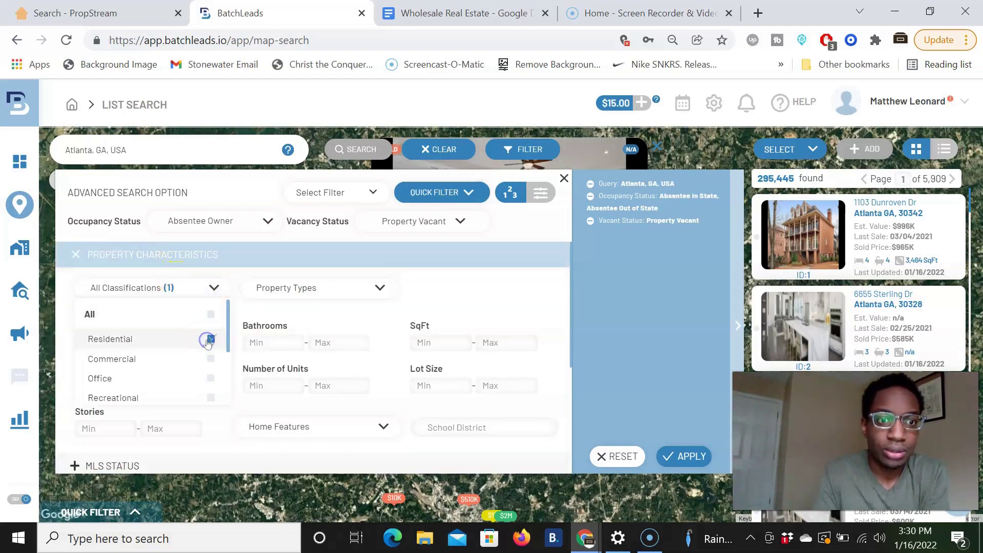
click(78, 256)
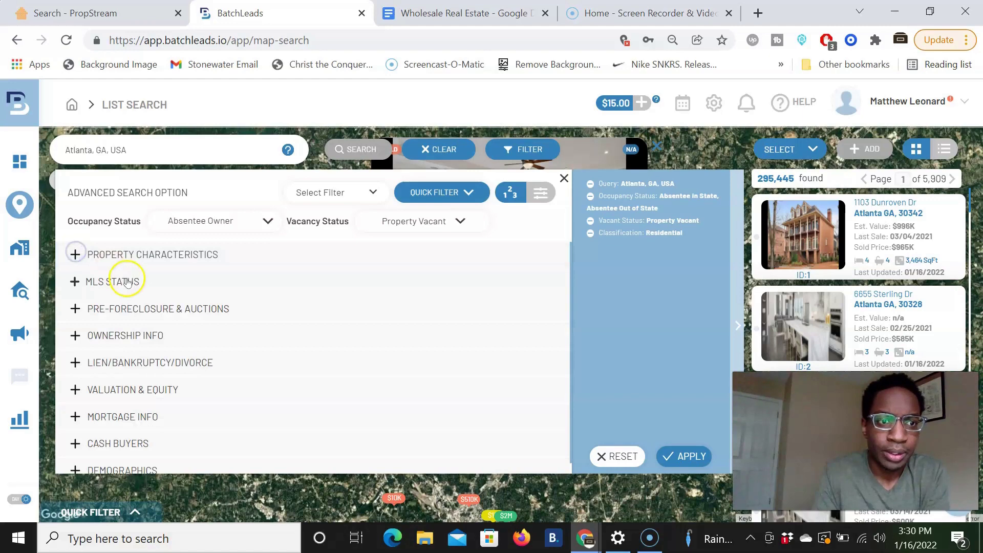
click(128, 281)
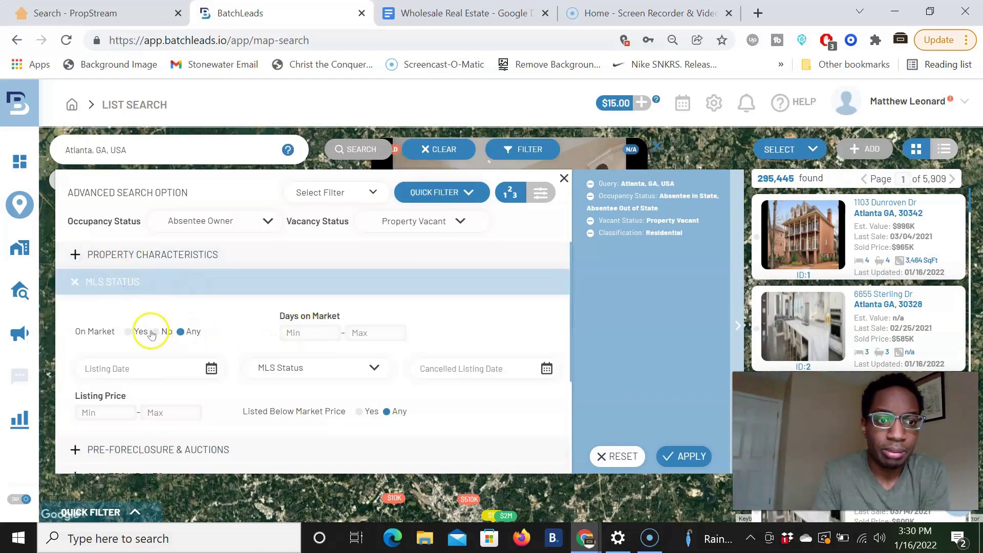
click(155, 332)
click(75, 282)
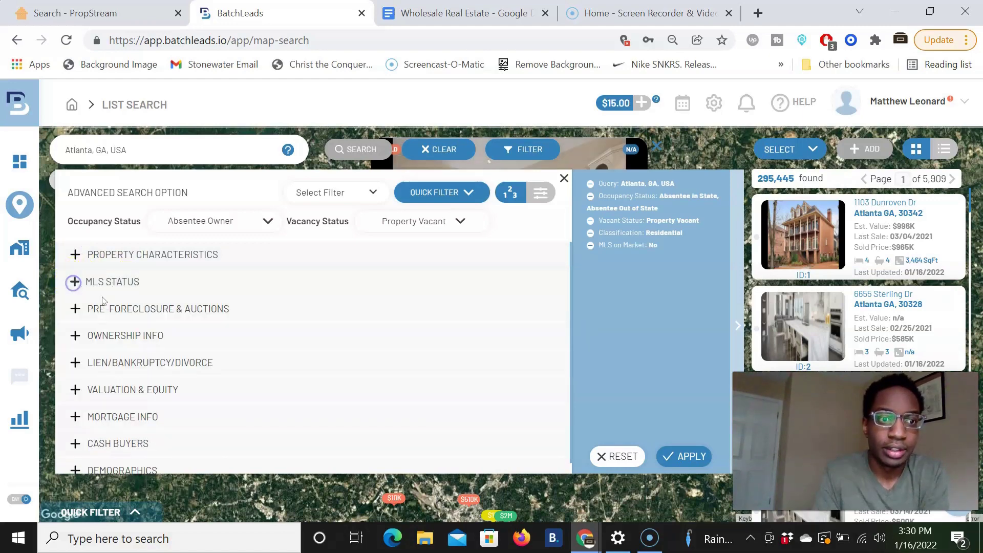
Set Owner Type to Individual and minimum Years of Ownership to 7.
click(123, 336)
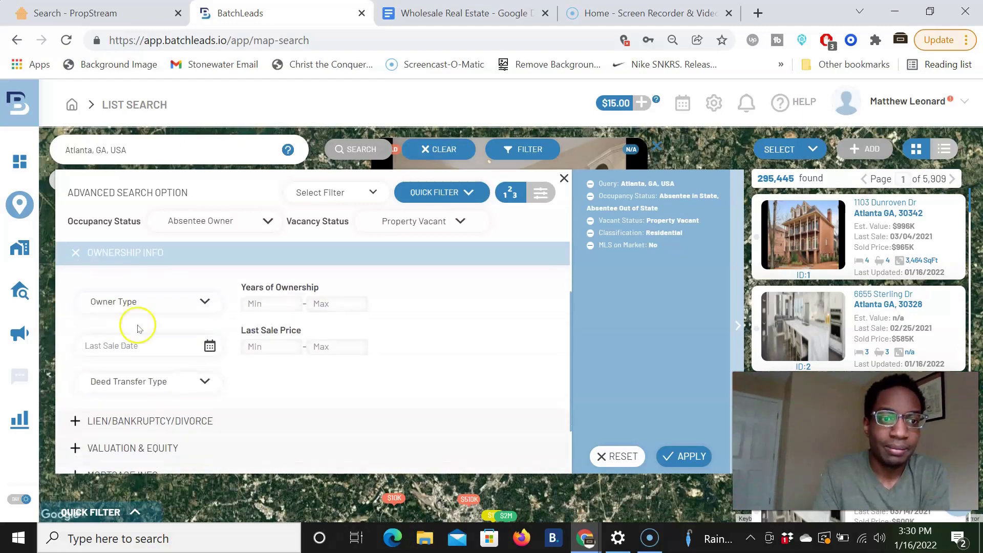
click(208, 305)
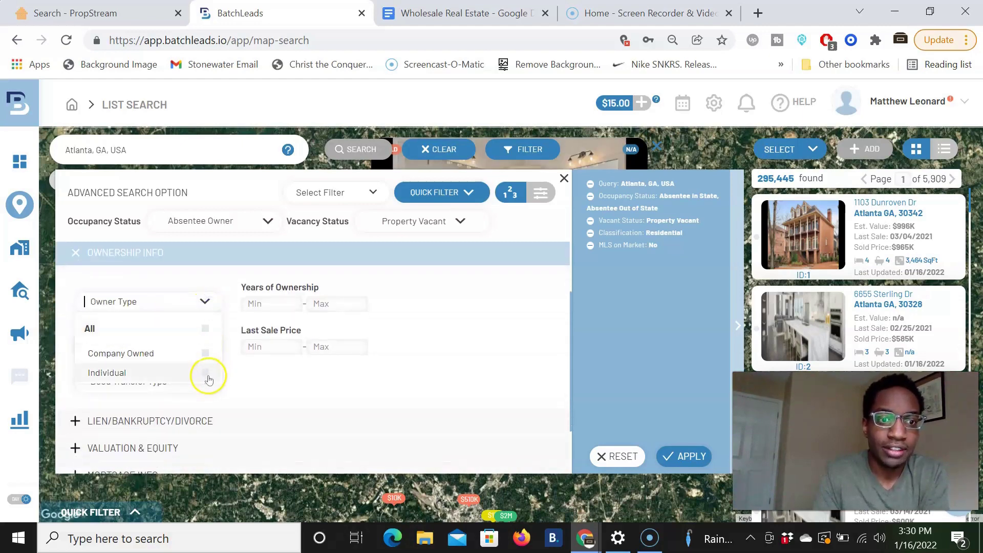
click(205, 373)
click(284, 302)
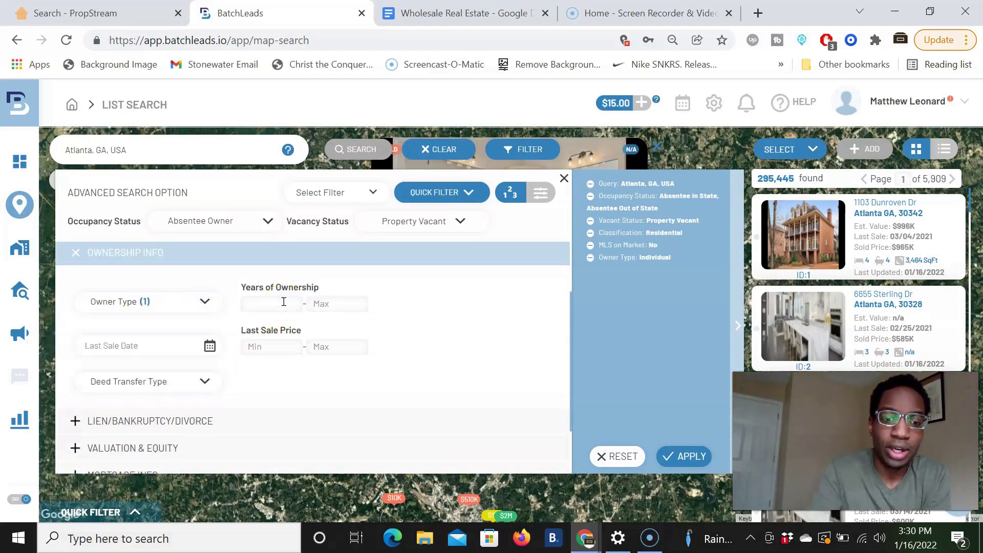
text(7)
click(98, 262)
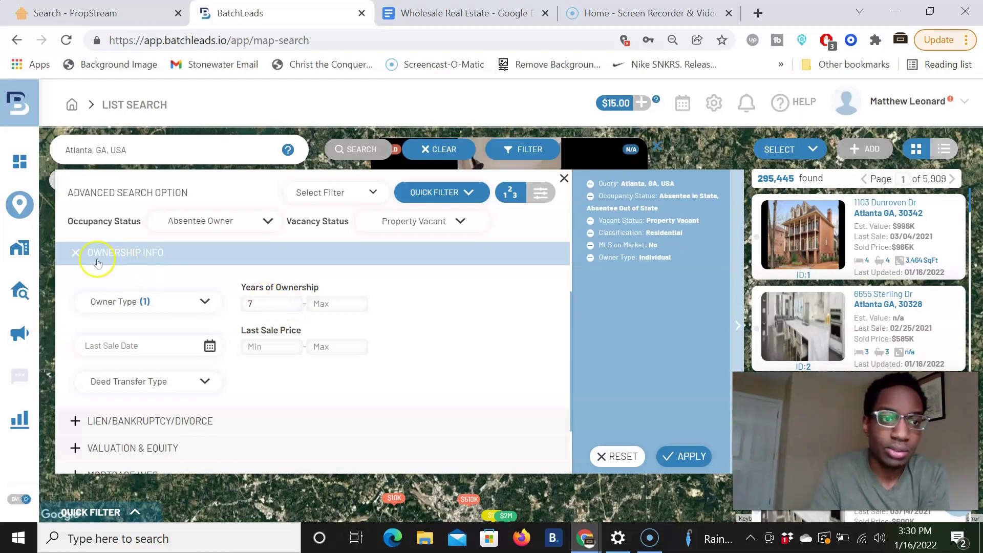
click(76, 251)
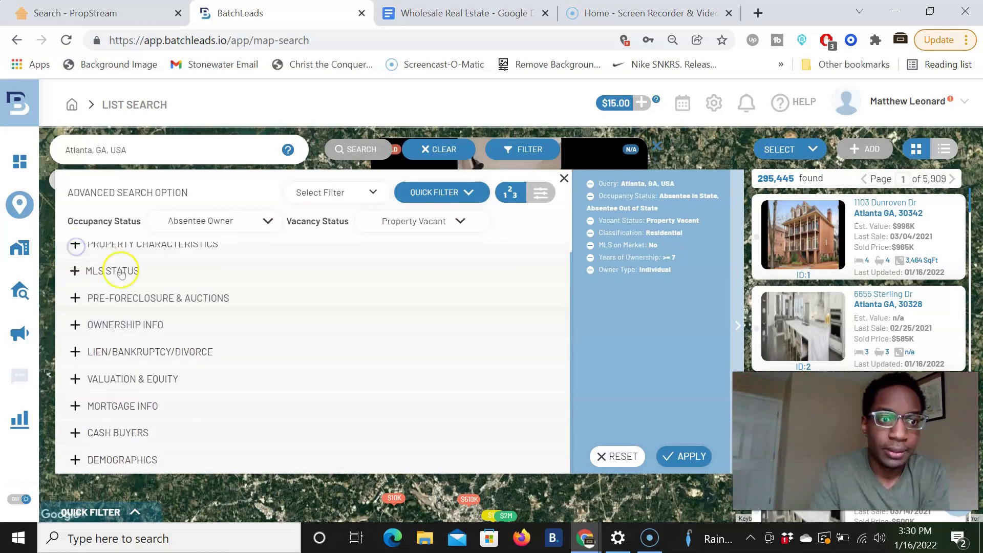
Check the valuation and equity filters and apply, narrowing results to 472.
click(76, 378)
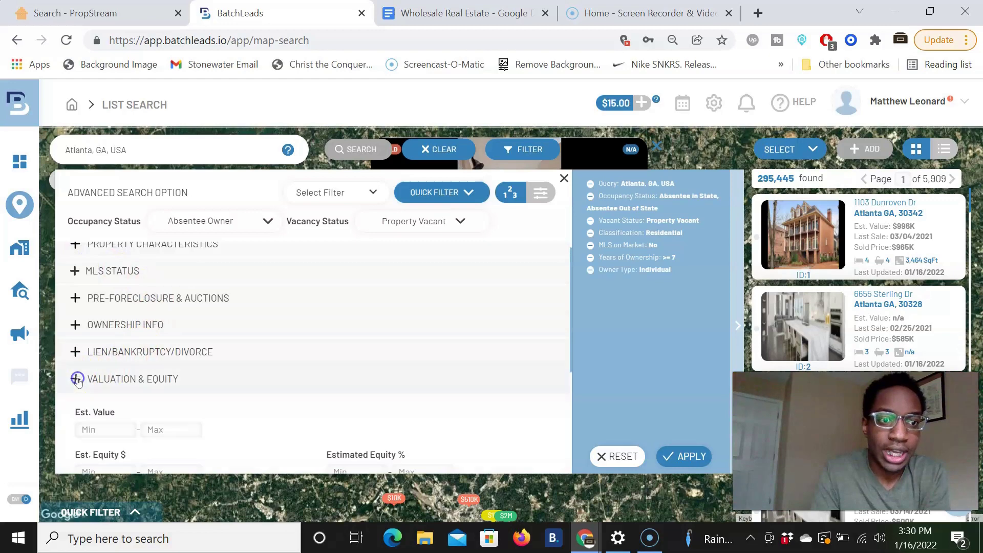
scroll(297, 376, down, 3)
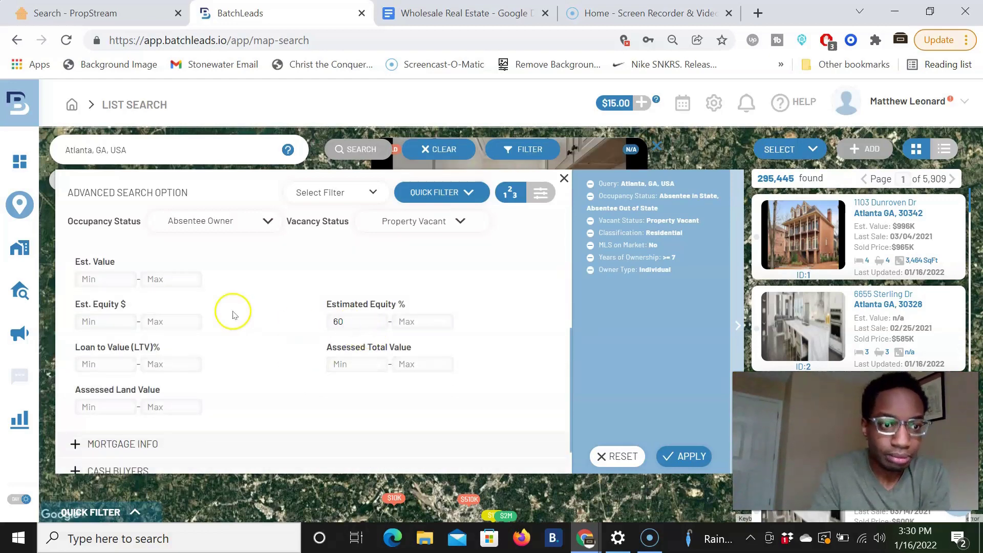
scroll(233, 315, up, 2)
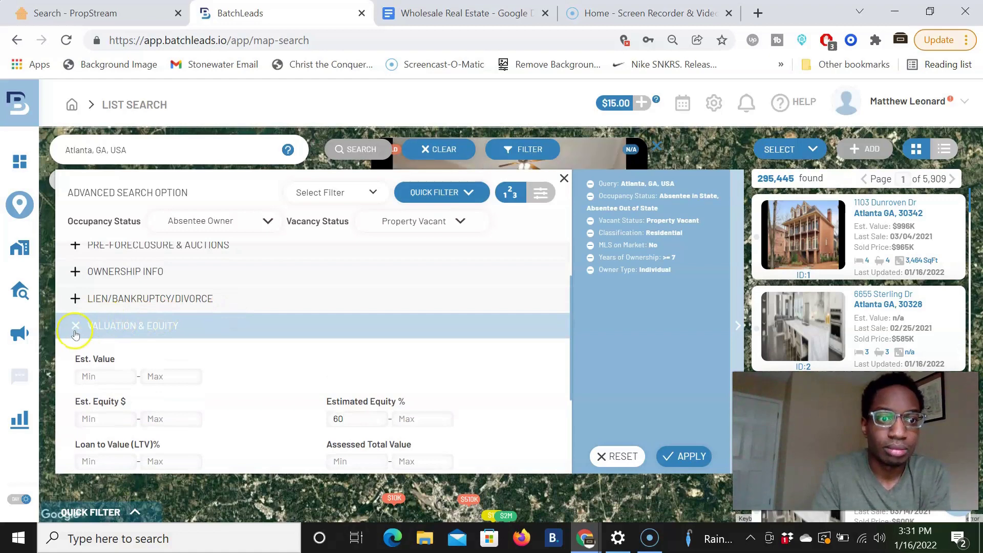
click(76, 330)
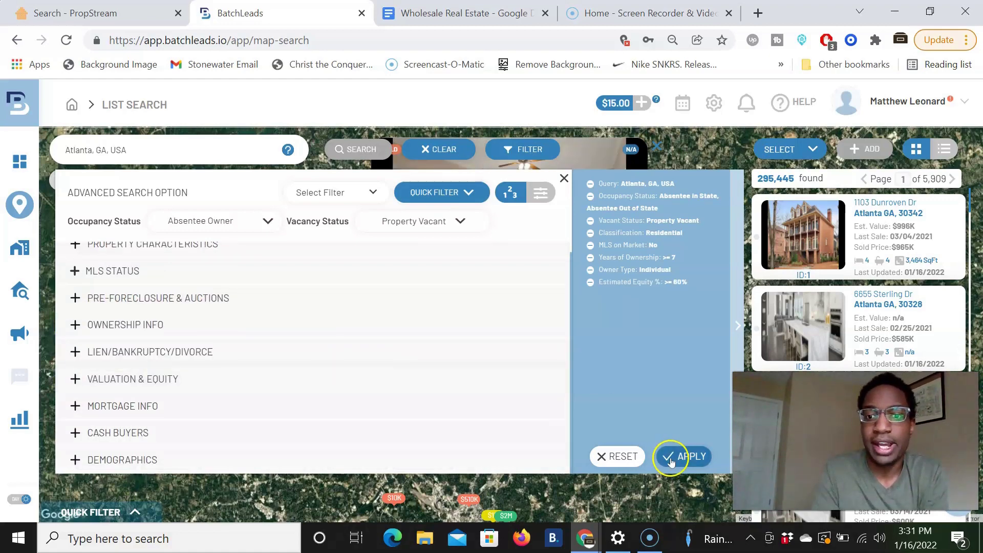
click(671, 461)
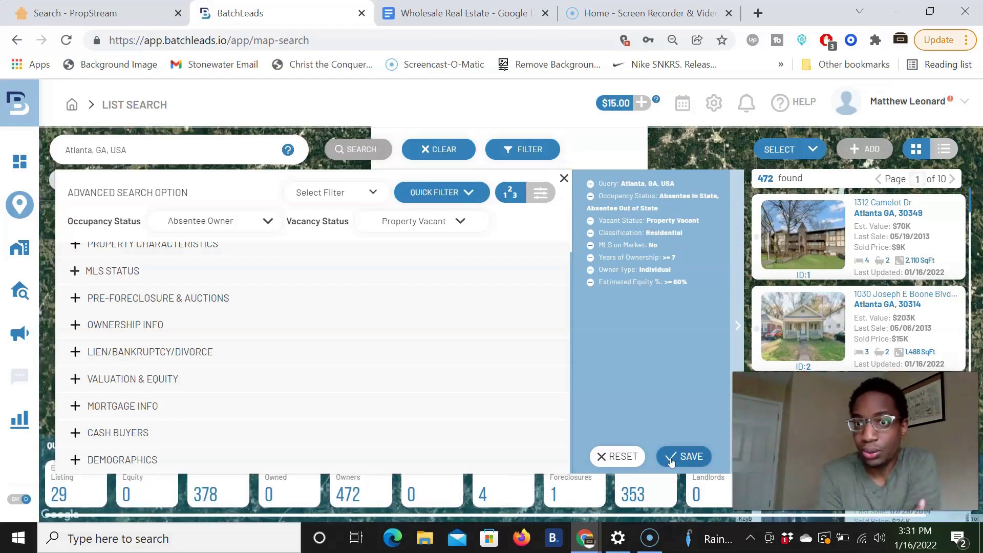
Rerun the recent Atlanta, GA search in PropStream.
click(187, 17)
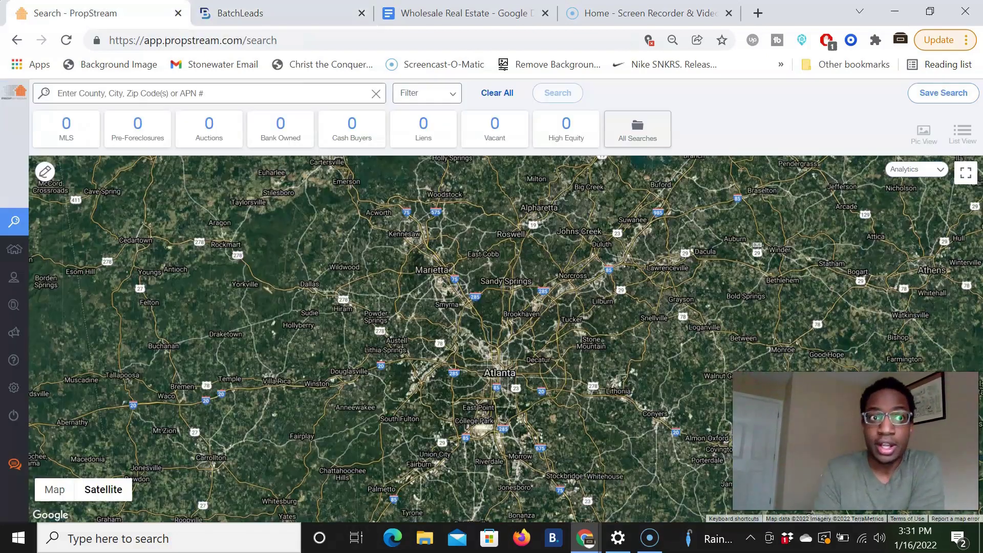
click(285, 92)
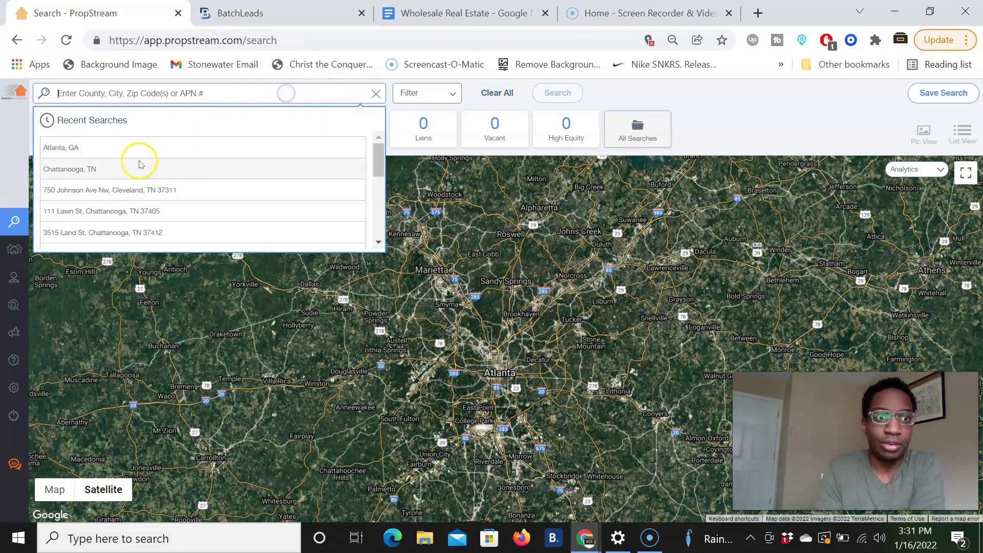
click(97, 148)
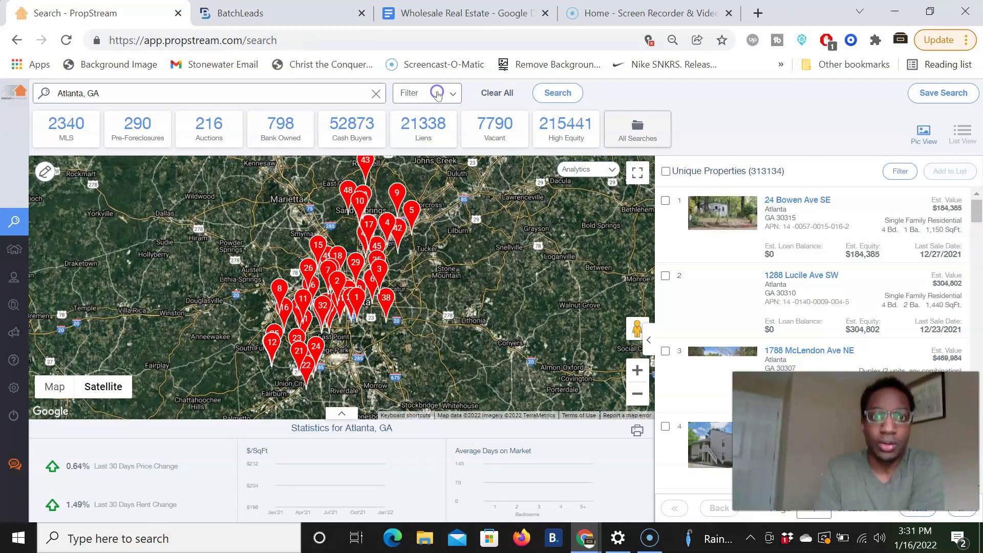
Filter for vacant, non-owner-occupied properties classified as Residential.
click(446, 93)
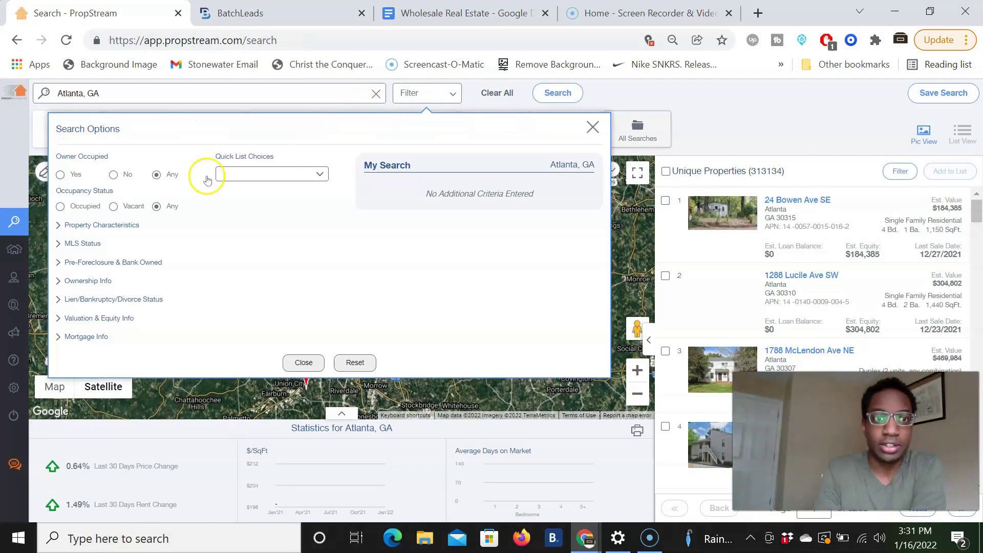
click(111, 175)
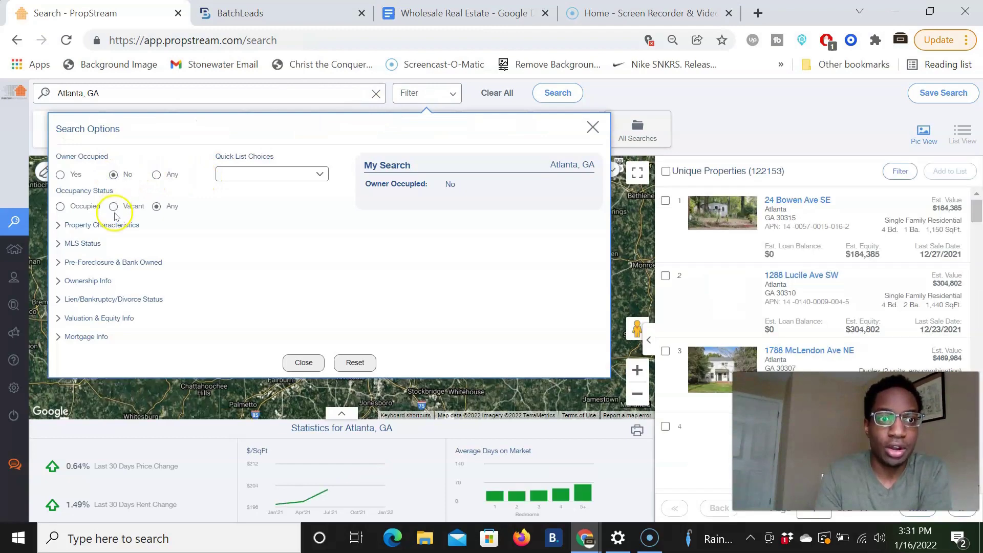
click(113, 206)
click(113, 226)
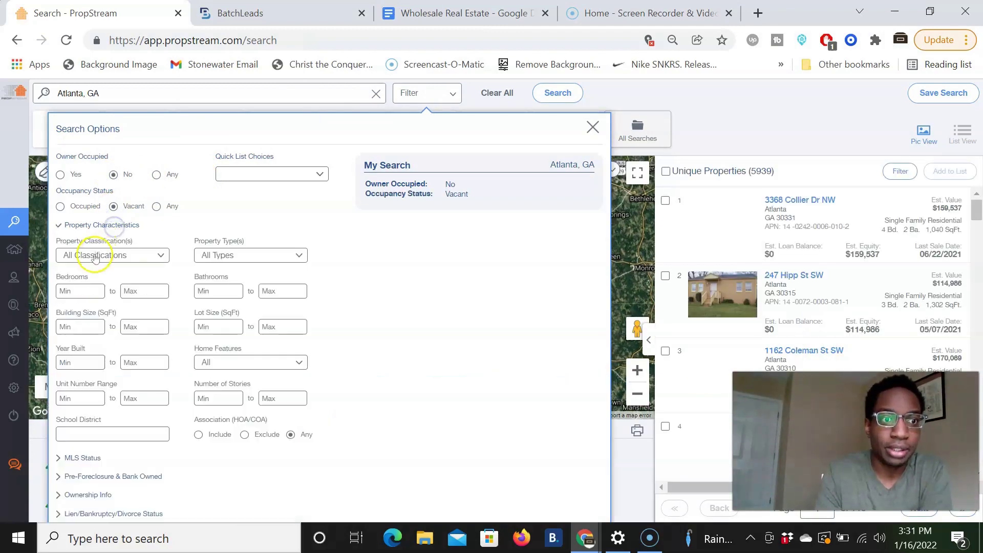
click(102, 255)
click(143, 277)
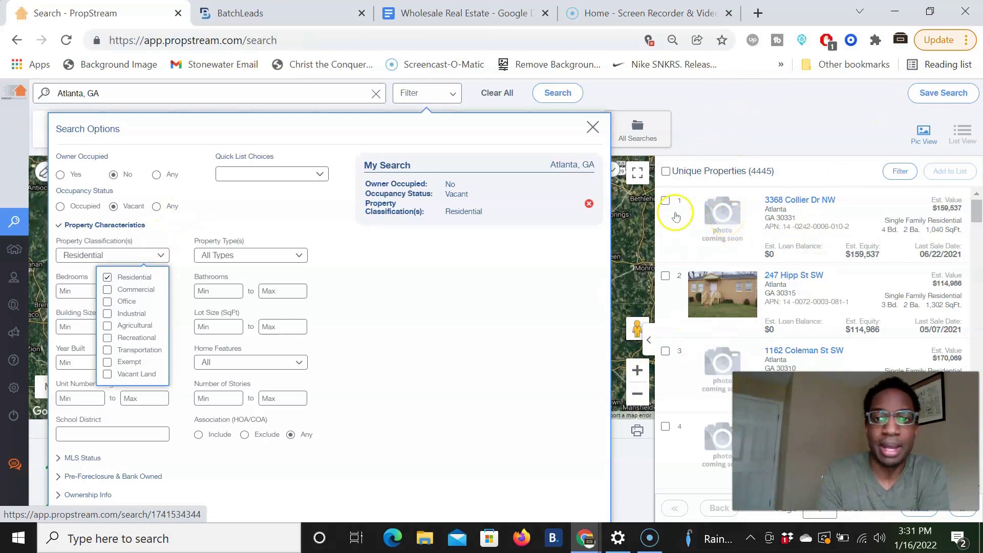
click(135, 221)
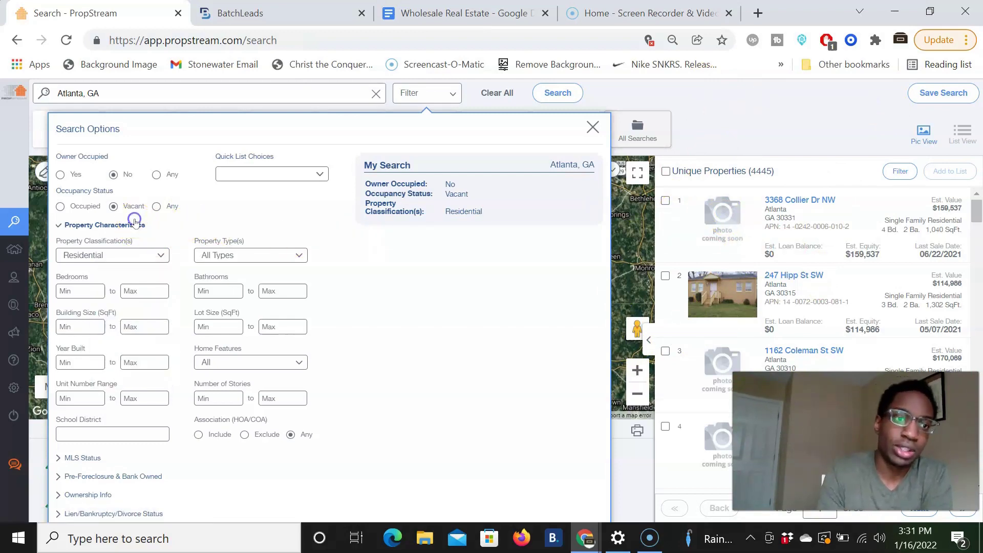
click(123, 224)
Limit results to off-market homes owned 7+ years by individual owners.
click(90, 243)
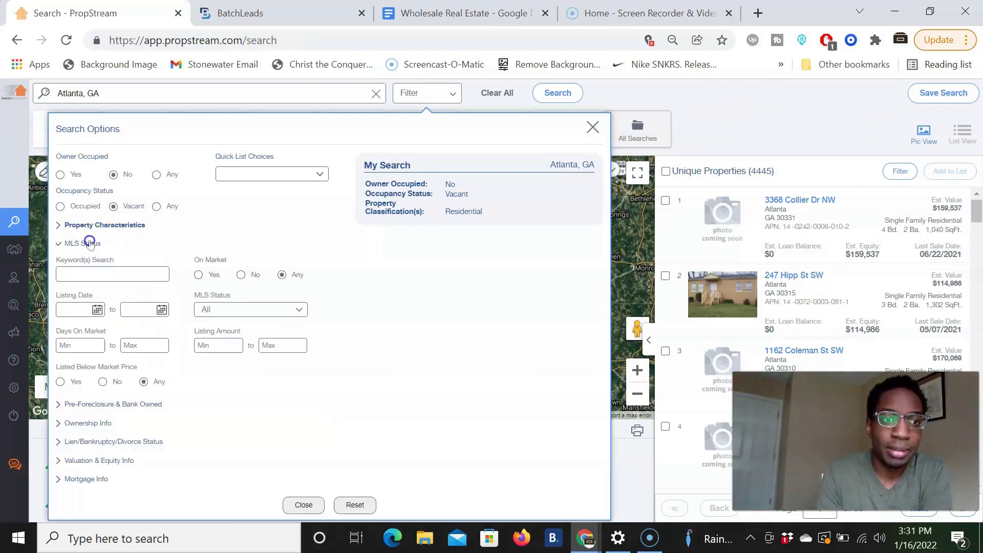
click(240, 274)
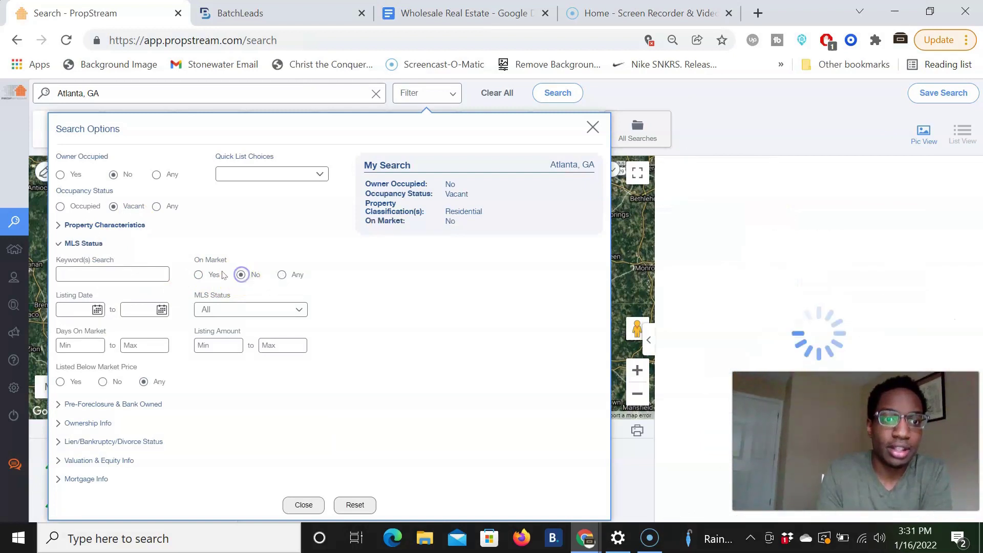
click(57, 244)
click(100, 281)
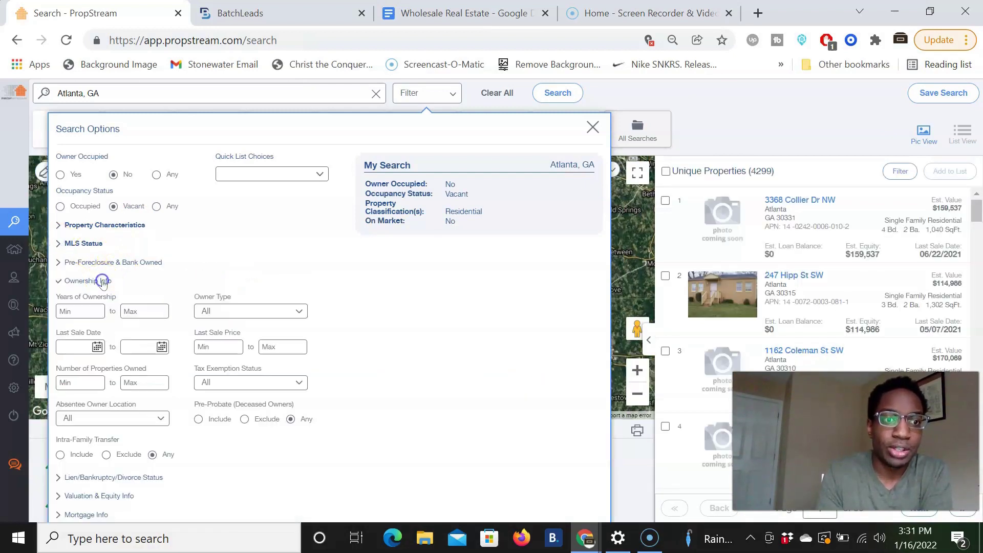
click(88, 313)
text(7)
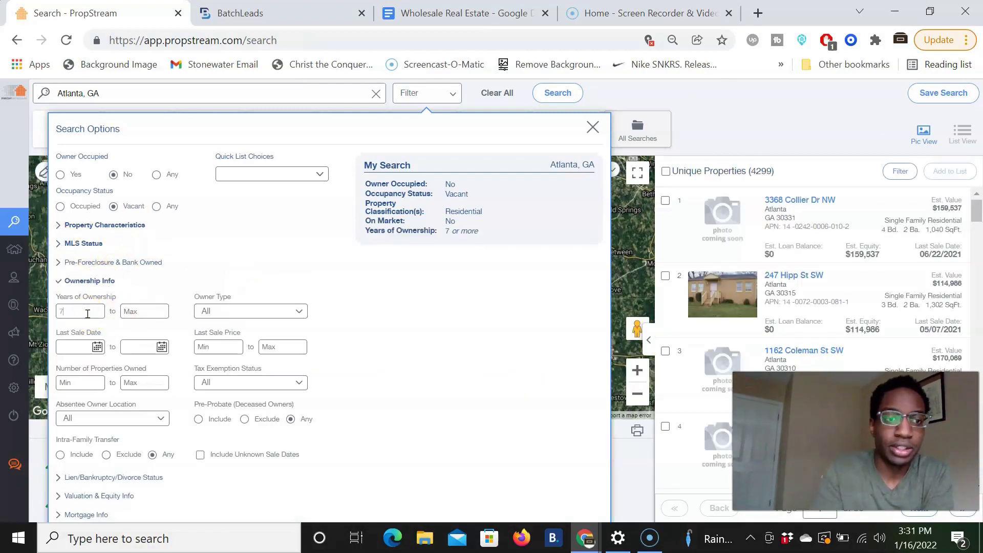
click(220, 311)
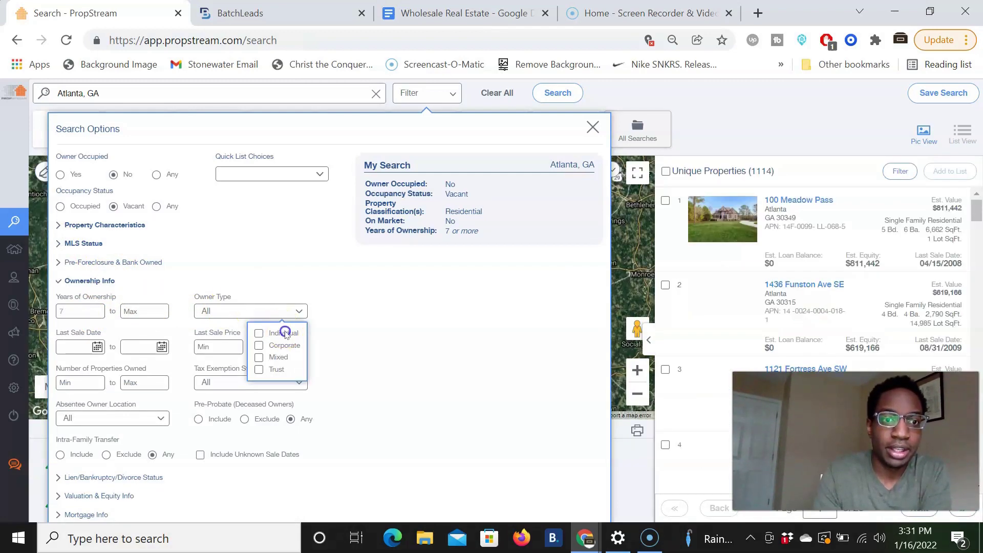
click(284, 333)
click(82, 281)
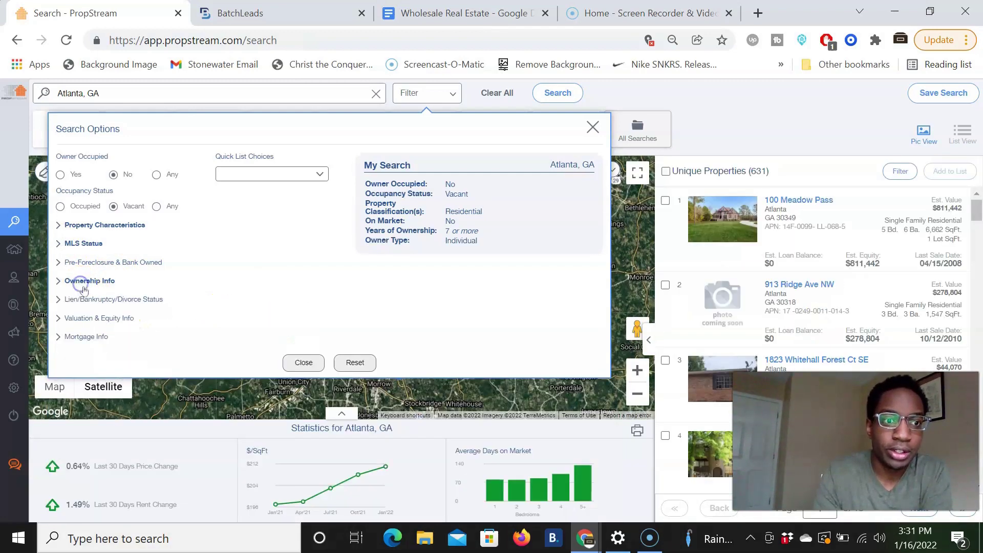
Require at least 5% estimated equity, then return to BatchLeads' 472-result list.
click(100, 319)
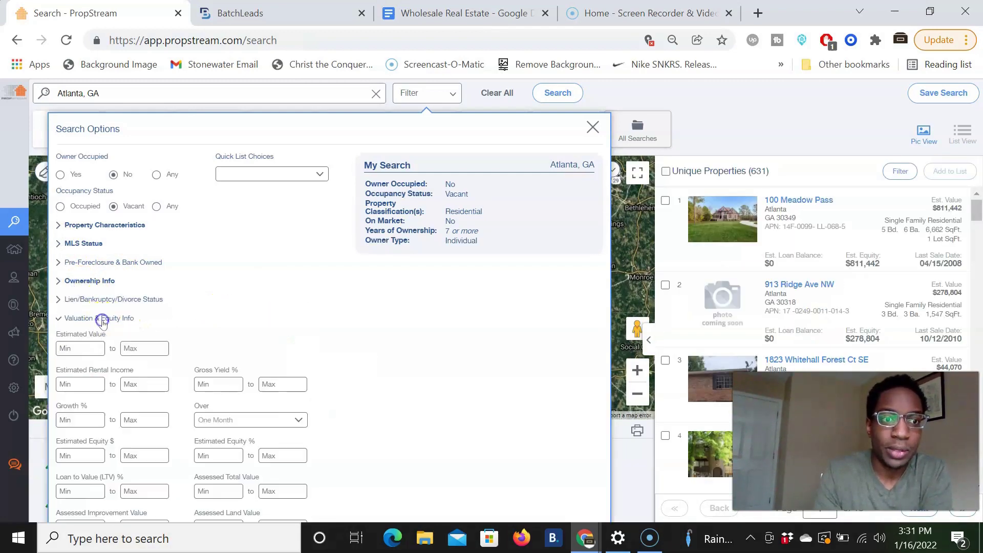
click(221, 456)
text(50)
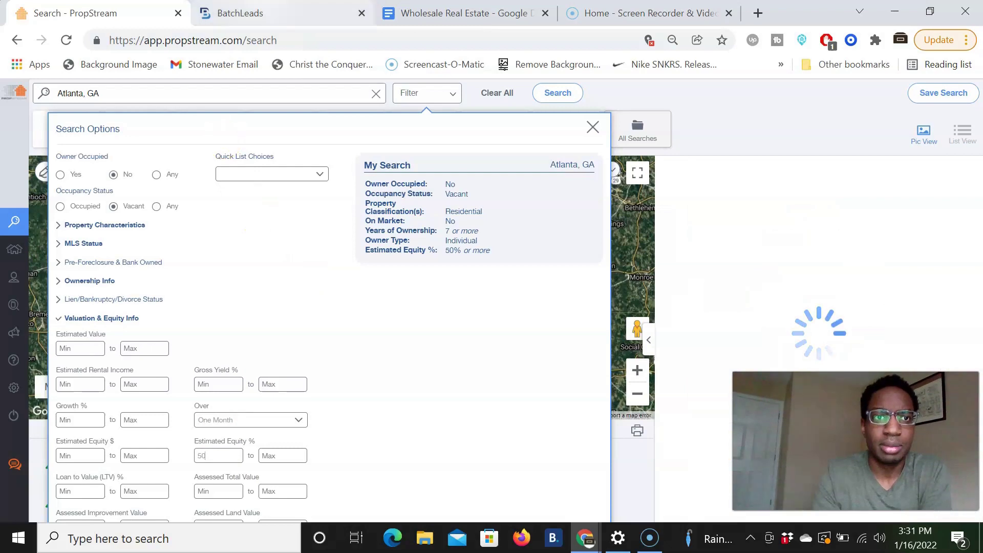
click(256, 12)
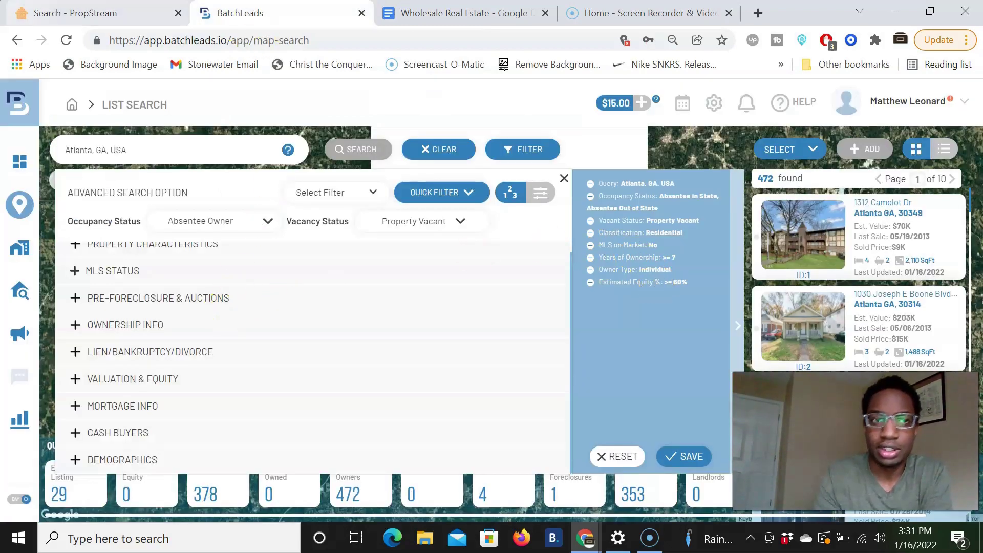
Check PropStream's Atlanta search, then bring up the 'Propstream VS. BatchLeads' outline.
click(82, 13)
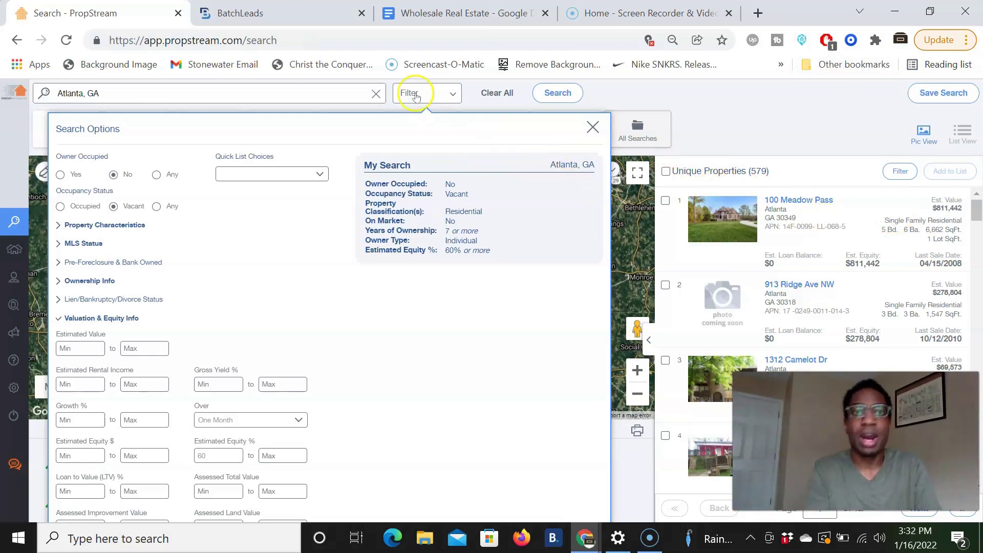
click(459, 12)
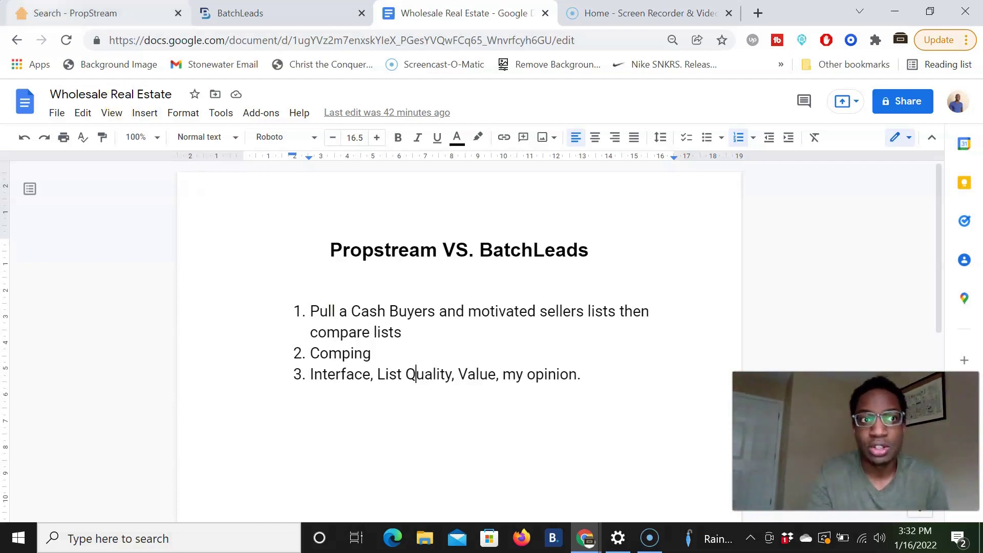
Return to PropStream's Atlanta search and scroll its 579 results.
click(120, 2)
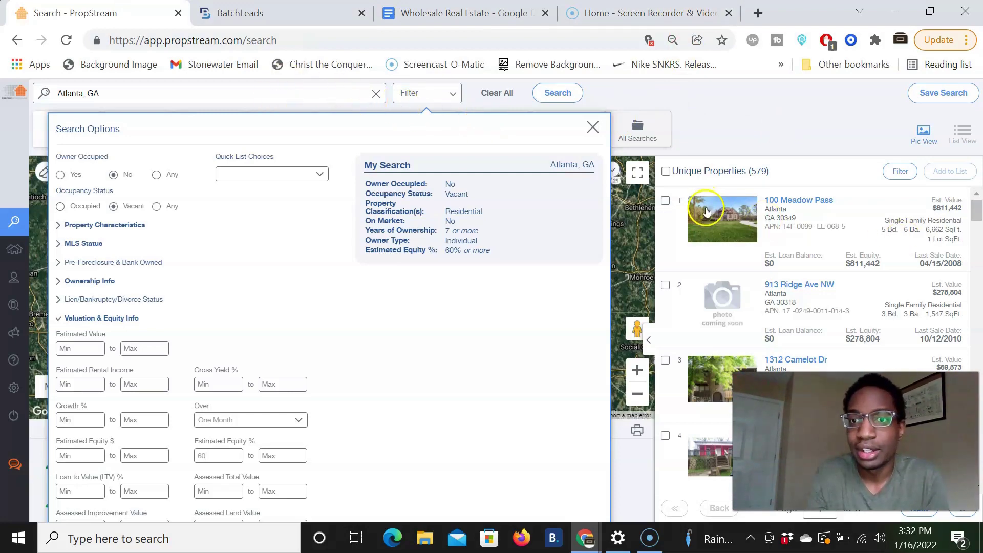
scroll(820, 324, down, 3)
scroll(820, 324, down, 6)
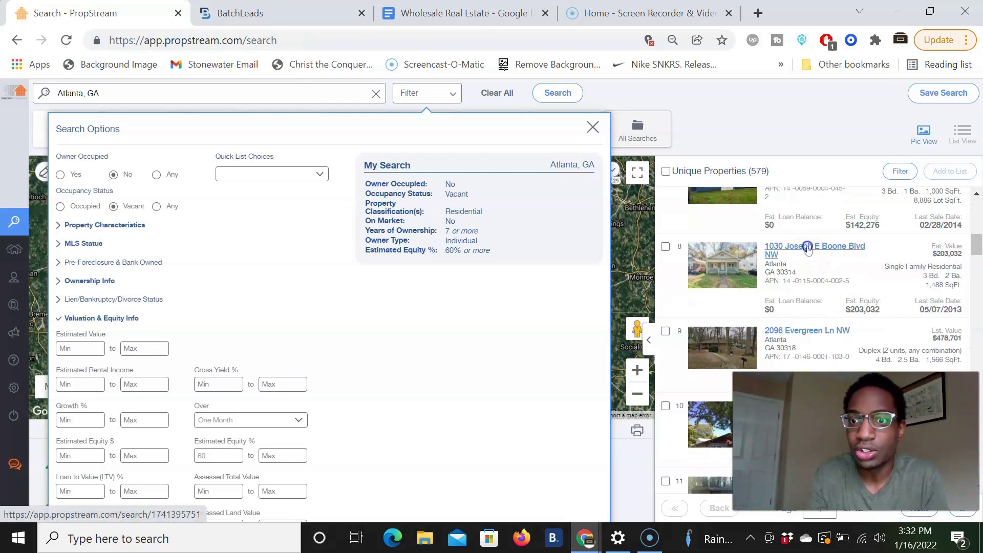
click(806, 248)
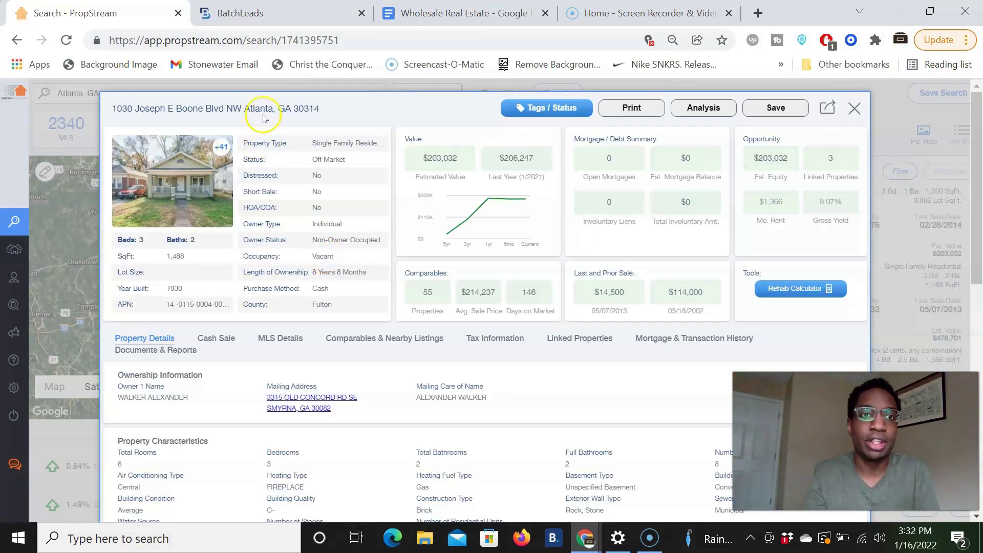
click(240, 12)
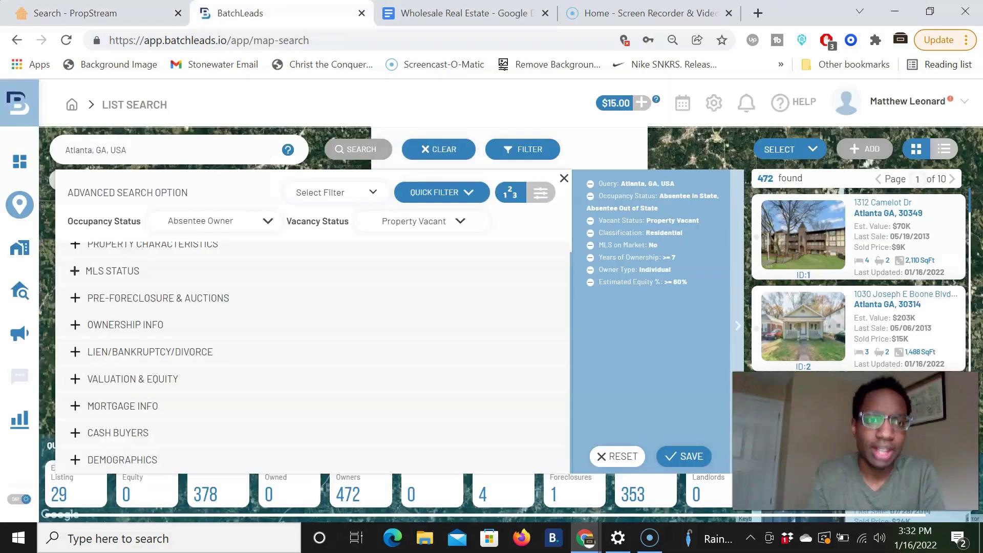
click(229, 151)
key(BackSpace)
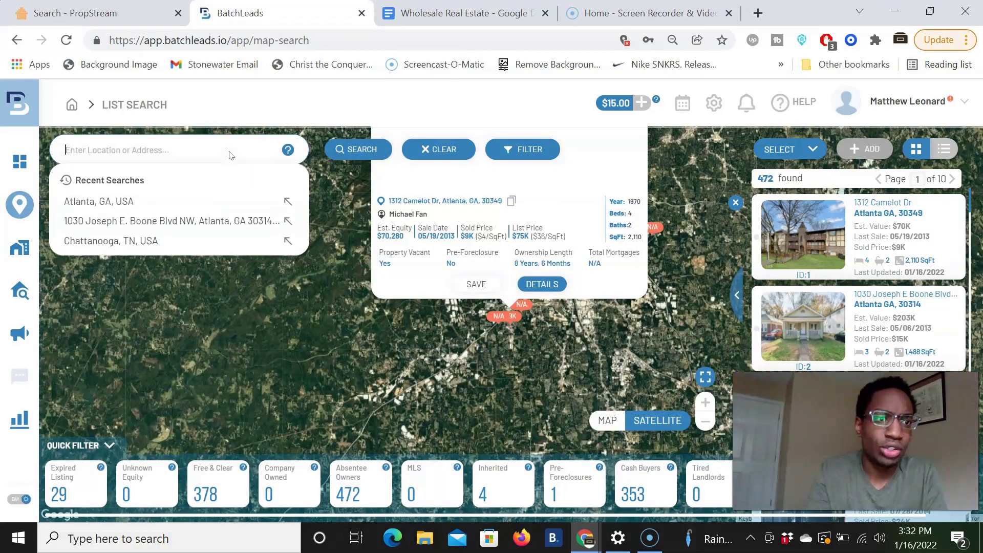
click(155, 227)
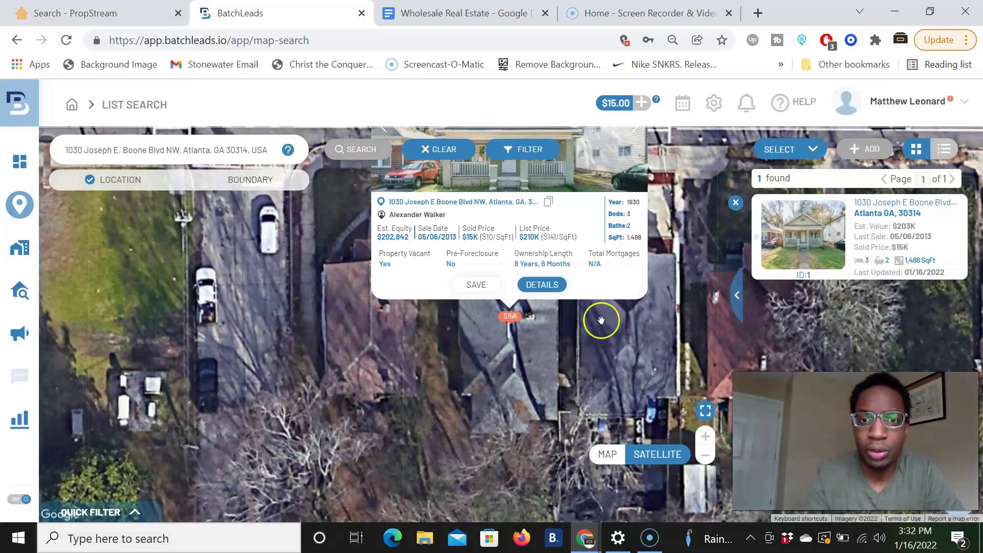
click(542, 285)
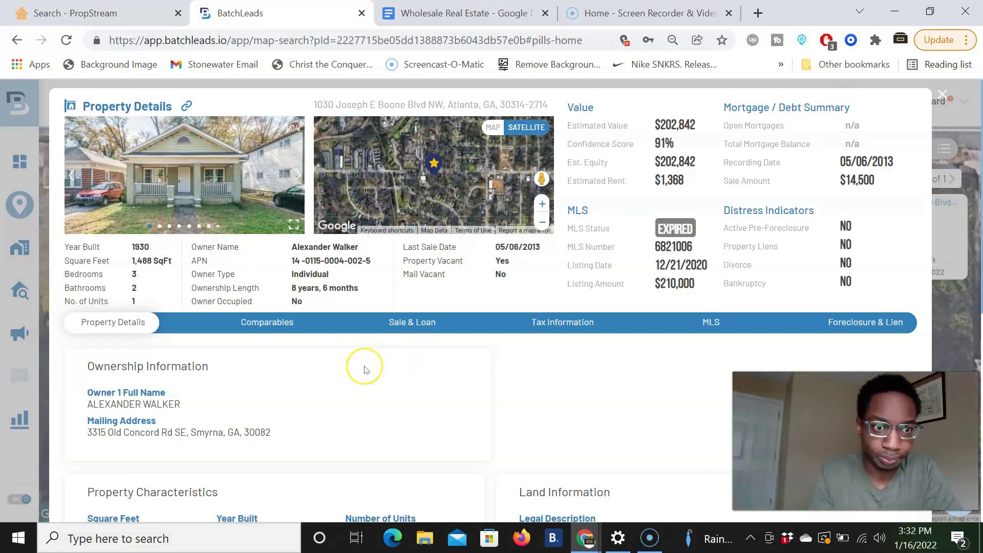
scroll(365, 369, down, 1)
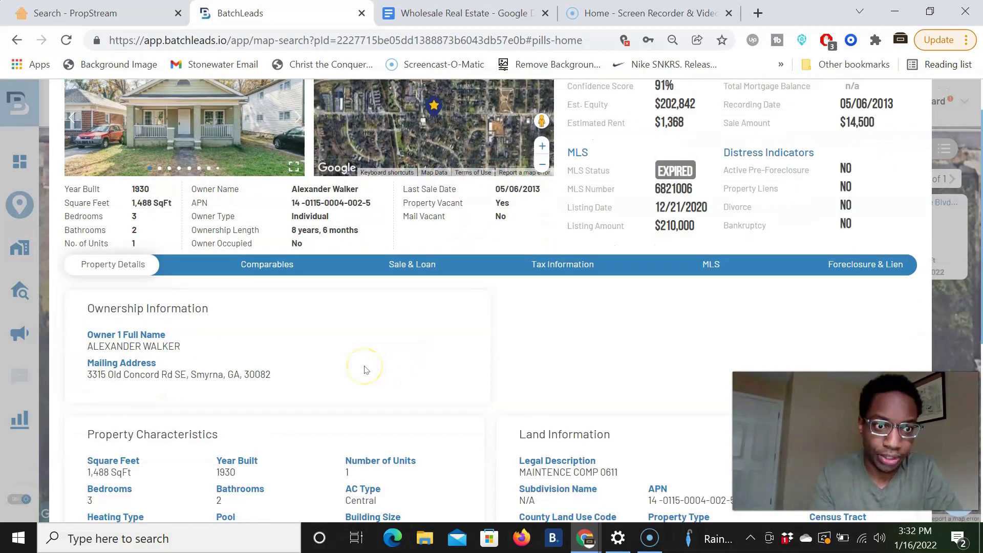
click(261, 266)
key(ctrl+shift+Tab)
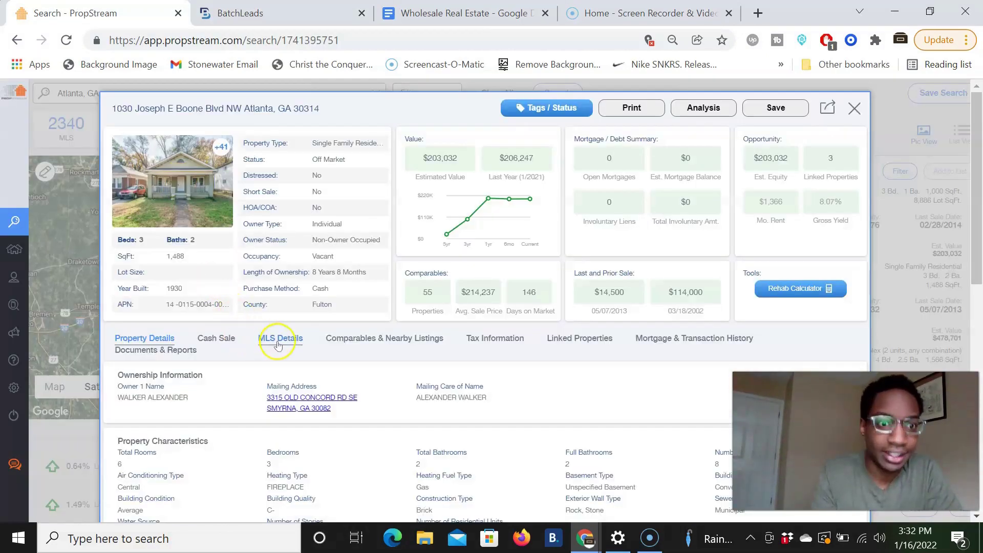
List PropStream's 55 sold comparables for the property, newest sale date first.
click(364, 342)
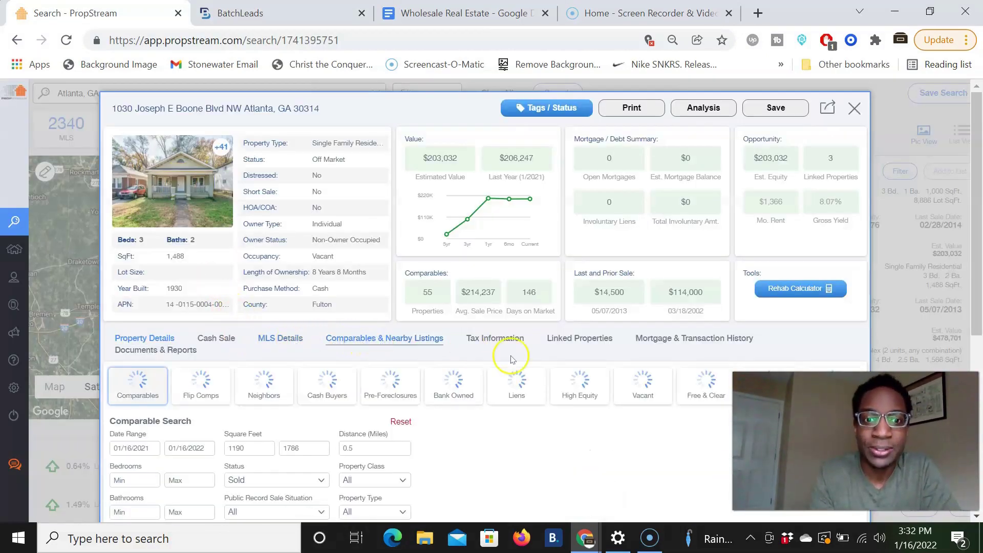
scroll(512, 359, down, 3)
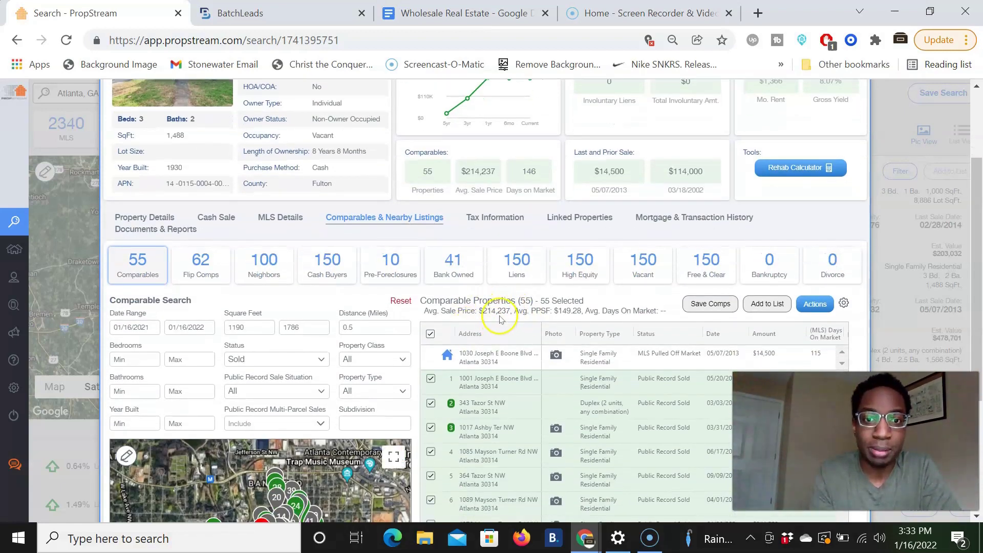
scroll(559, 342, down, 2)
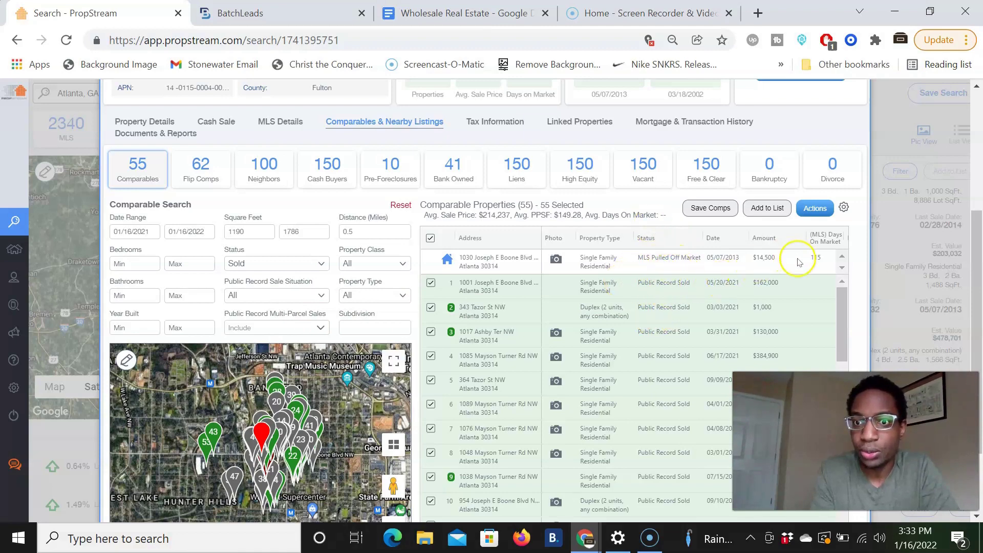
click(717, 239)
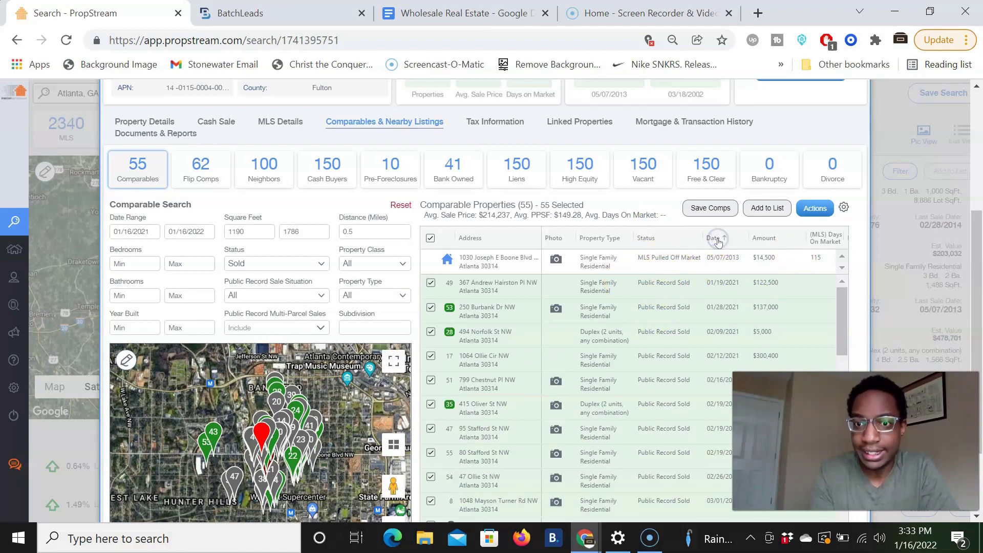
click(717, 238)
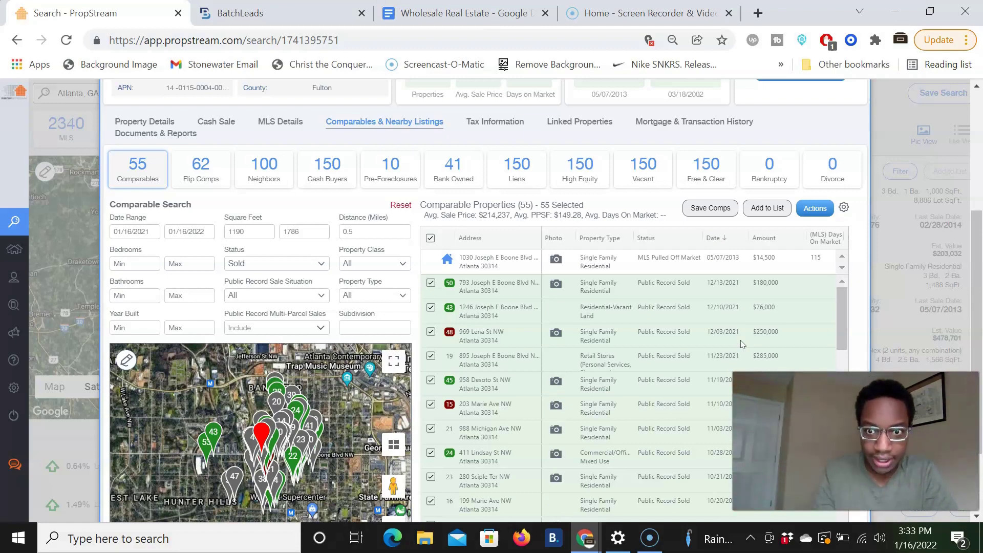
click(722, 260)
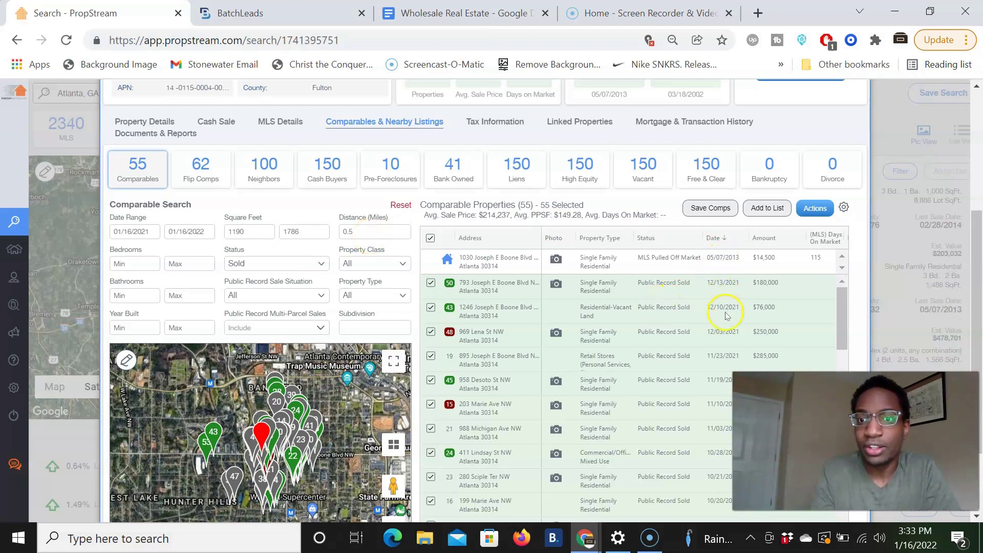
click(239, 12)
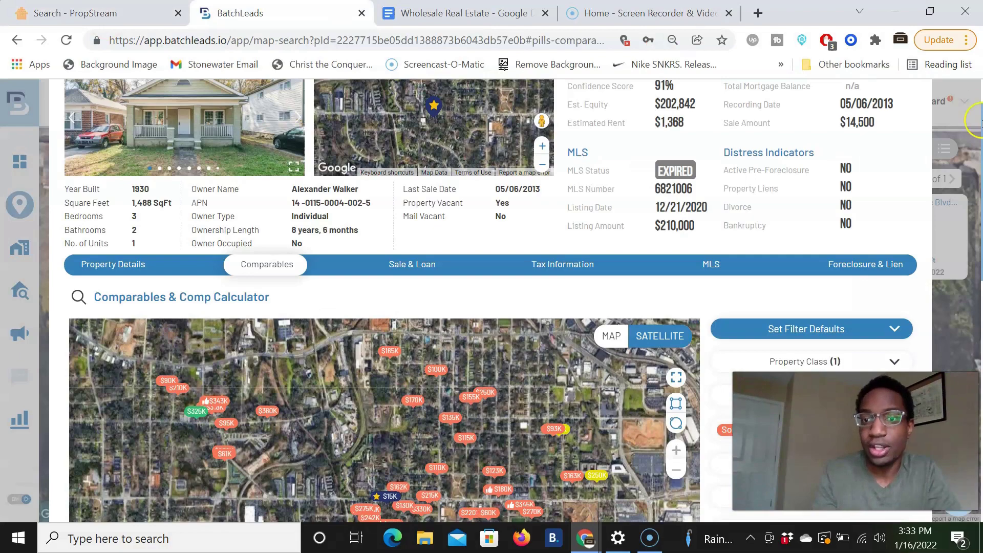
Restrict BatchLeads comp status to Sold only and drop the year-built limit.
scroll(860, 278, down, 5)
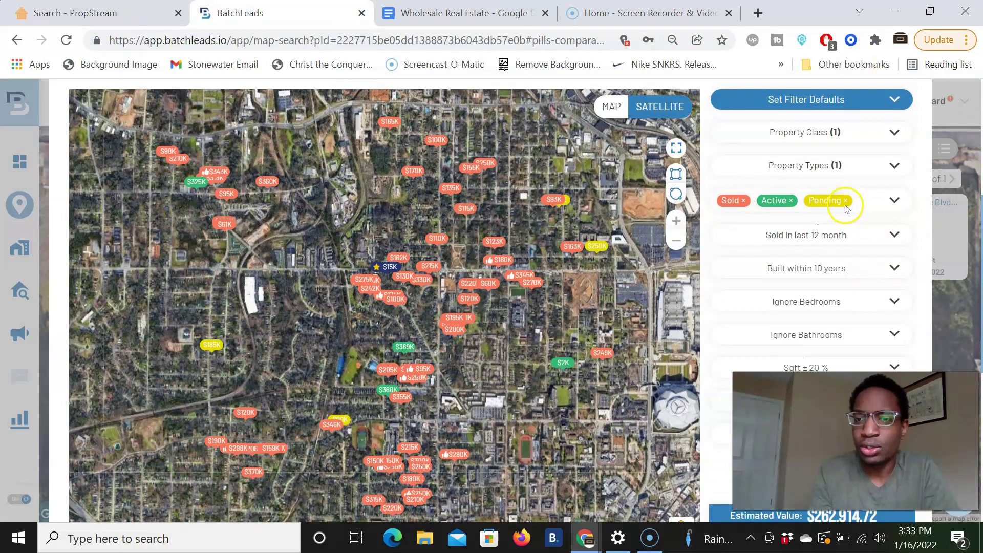
click(845, 202)
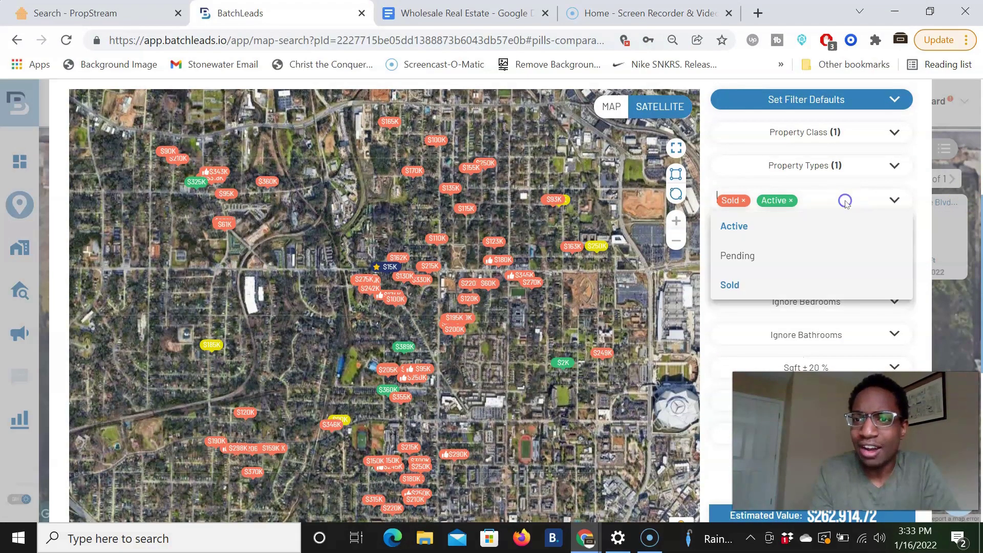
click(791, 200)
click(896, 178)
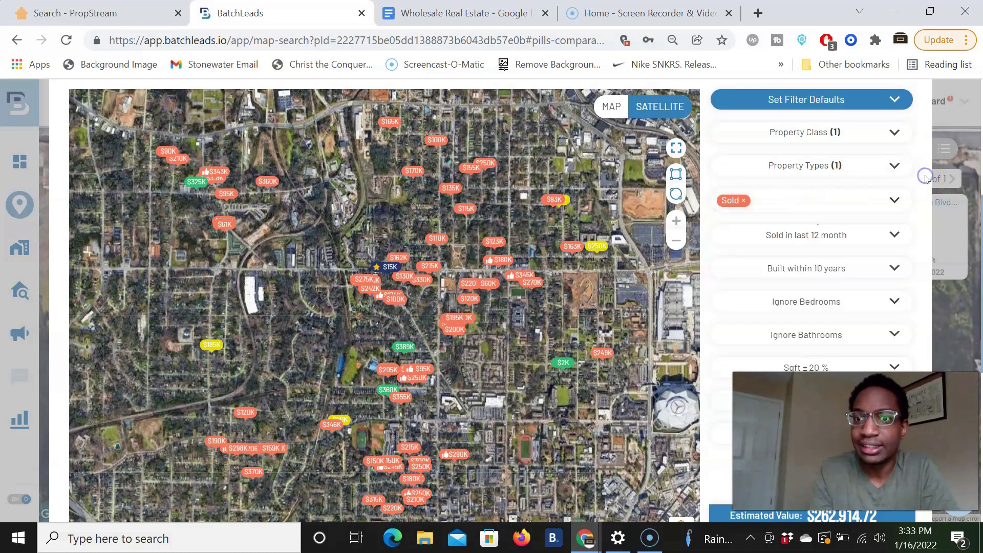
scroll(926, 179, down, 2)
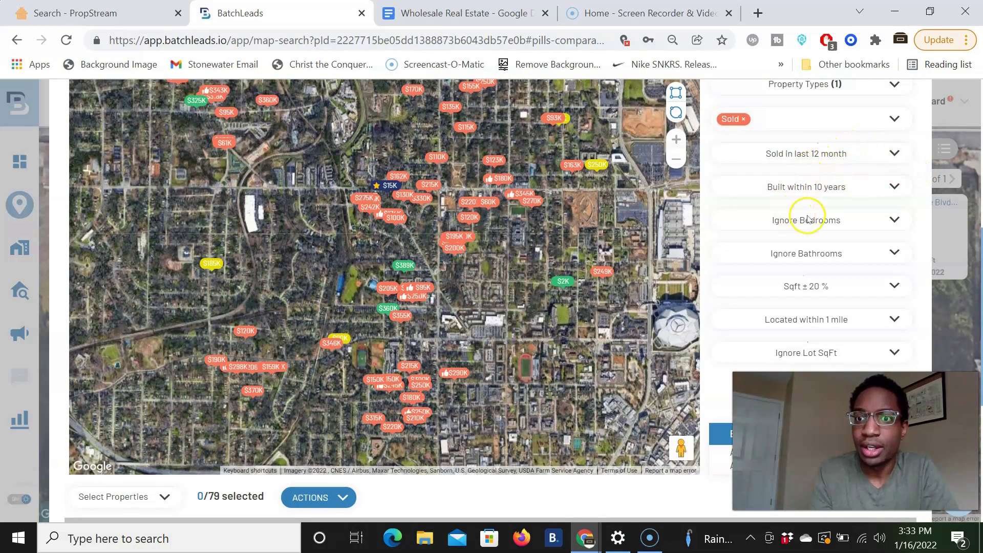
click(872, 189)
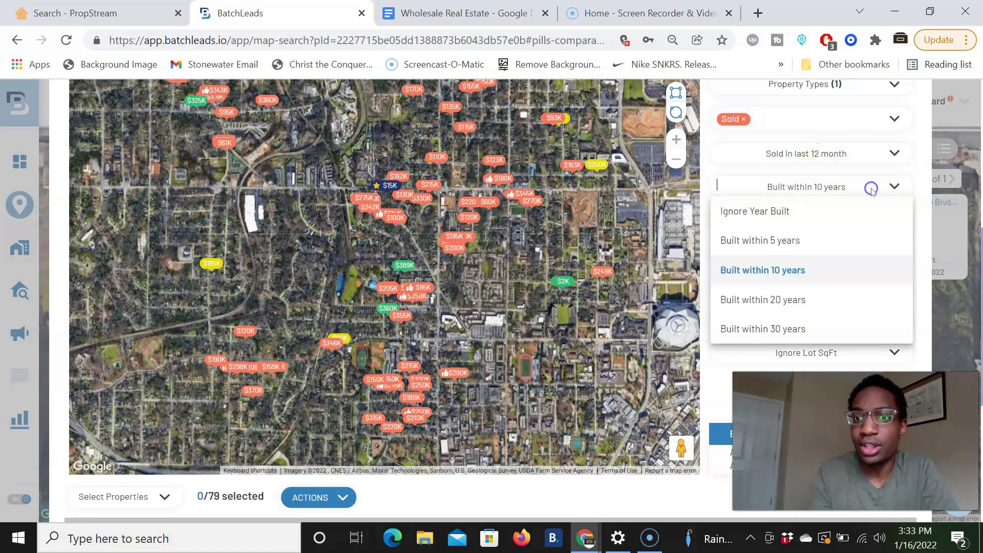
click(811, 208)
Narrow the comp radius to 1/2 mile and apply, yielding 43 comparables.
scroll(913, 199, down, 2)
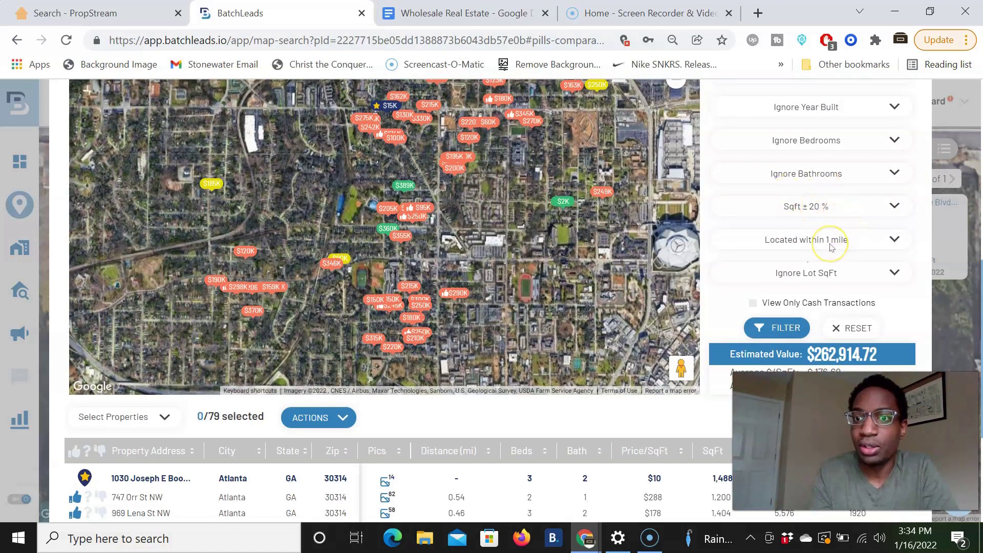
click(102, 13)
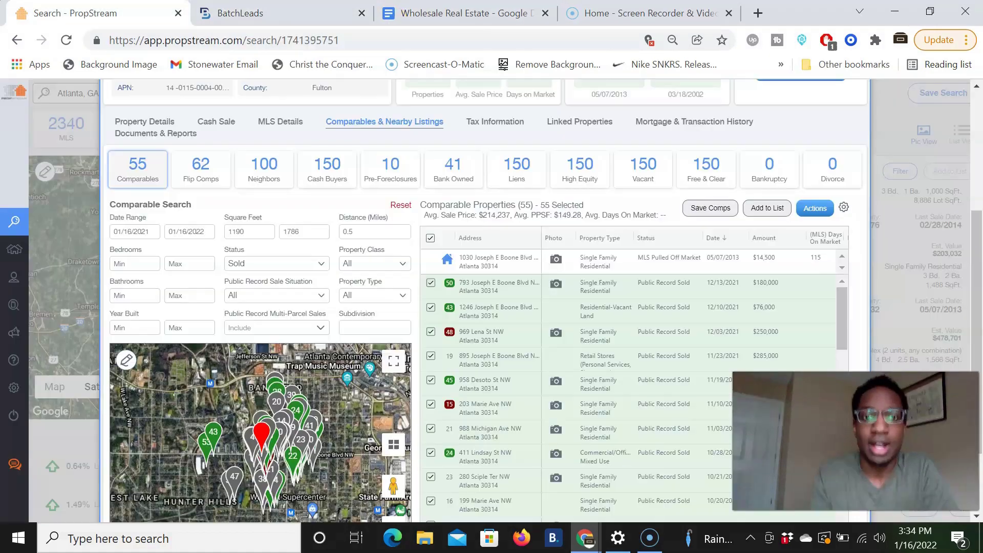
click(241, 13)
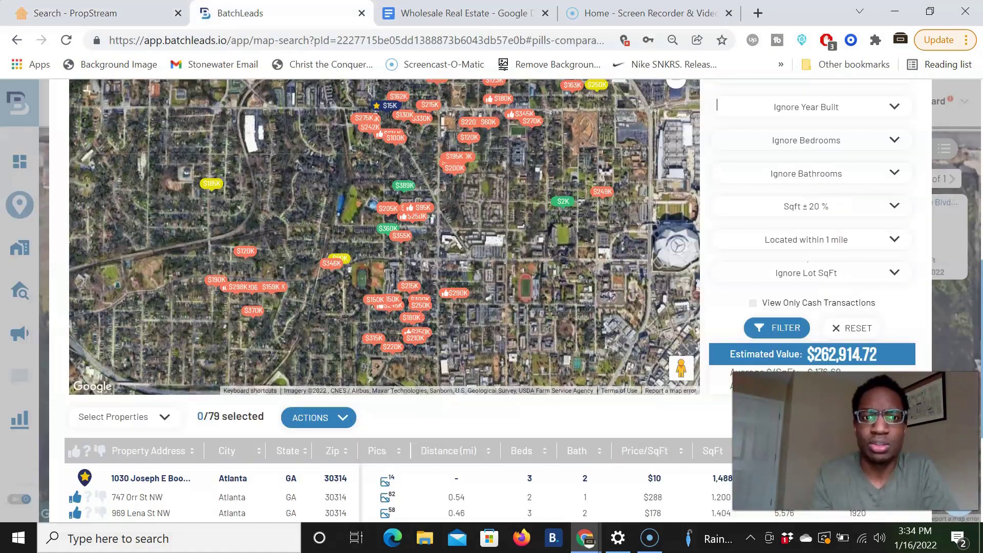
click(896, 240)
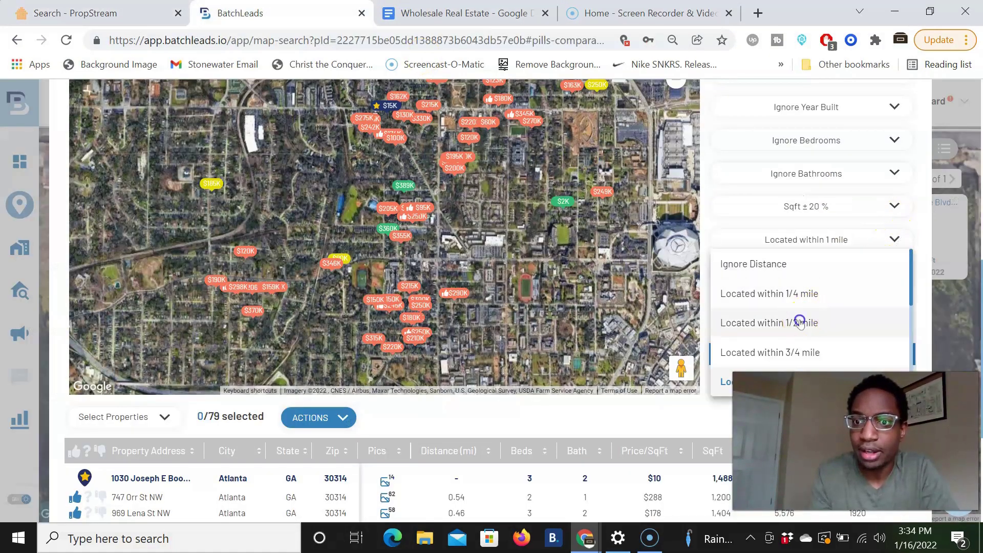
click(816, 323)
scroll(911, 285, down, 1)
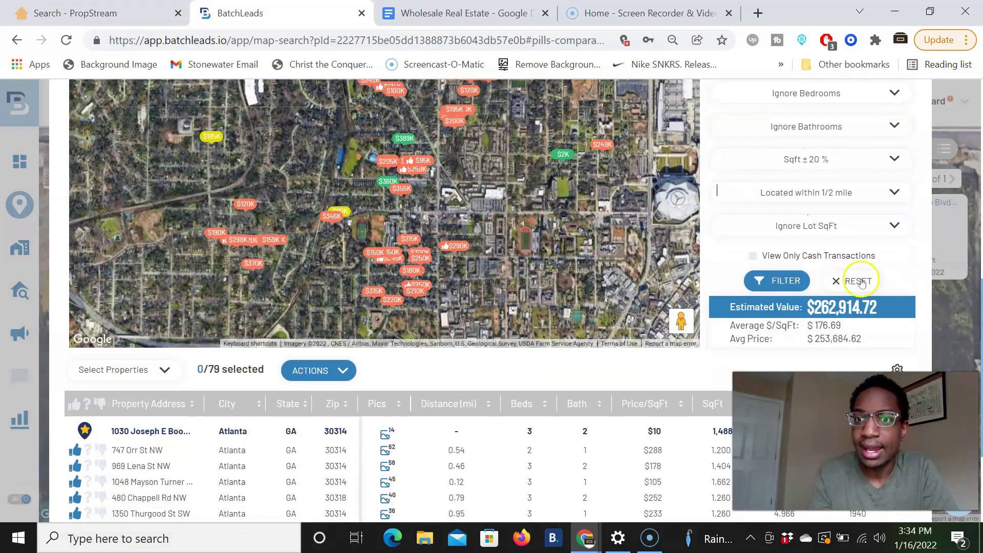
click(773, 281)
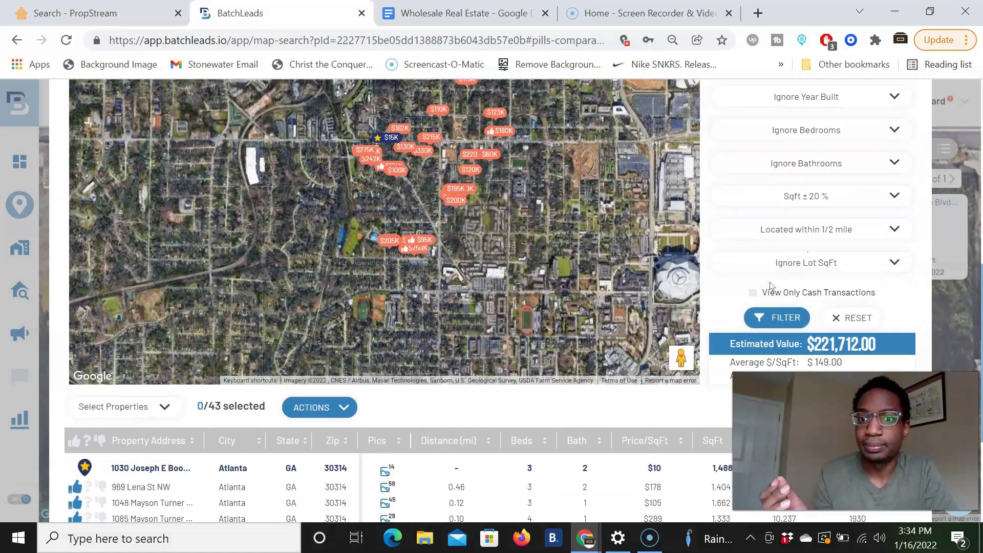
scroll(650, 389, down, 4)
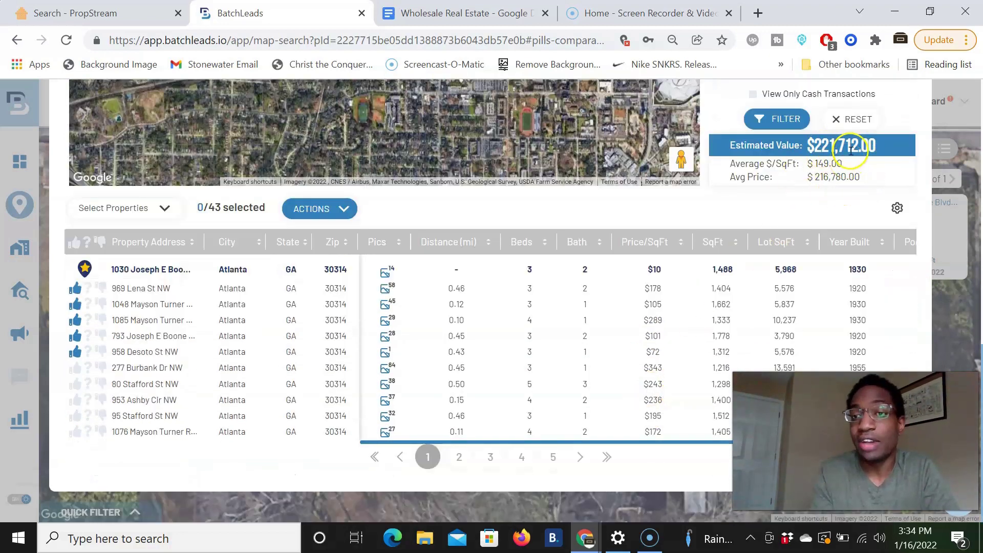
Sort BatchLeads' comparables by sale date, newest (12/12/2021) at the top.
key(ctrl+shift+Tab)
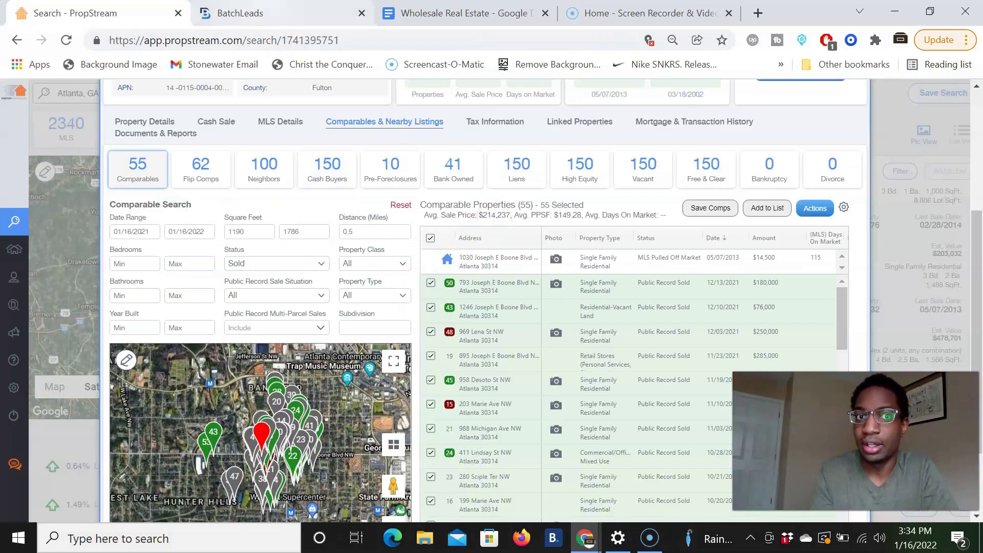
click(256, 14)
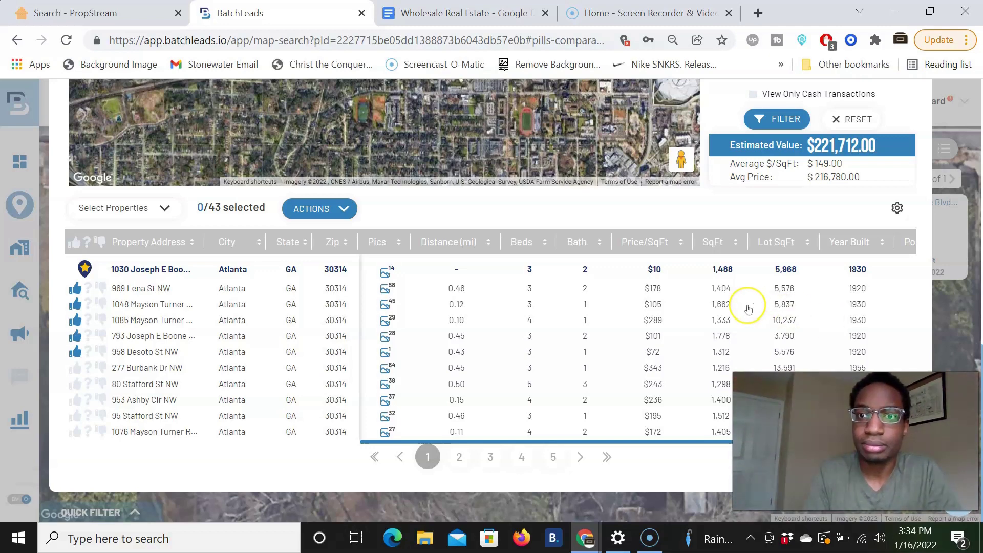
scroll(747, 309, right, 5)
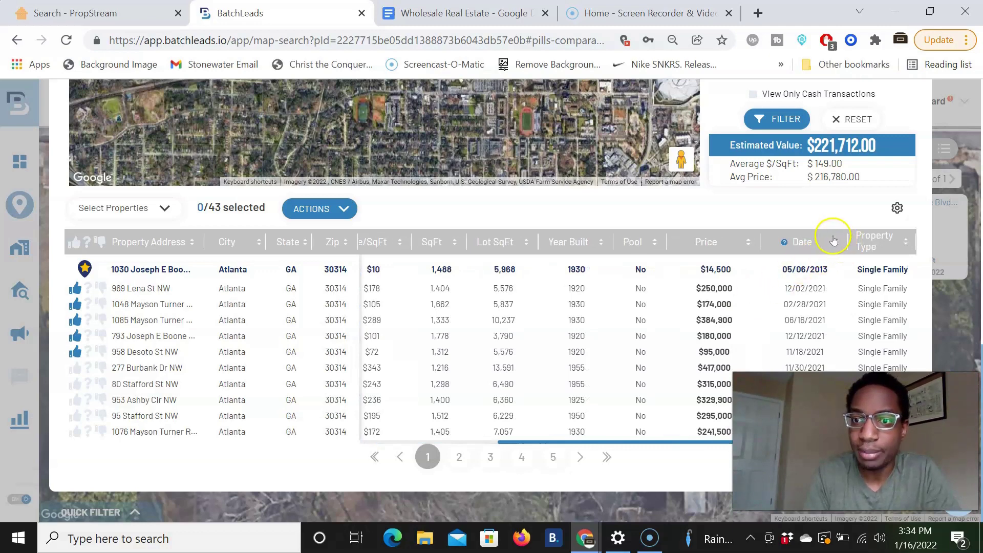
click(834, 240)
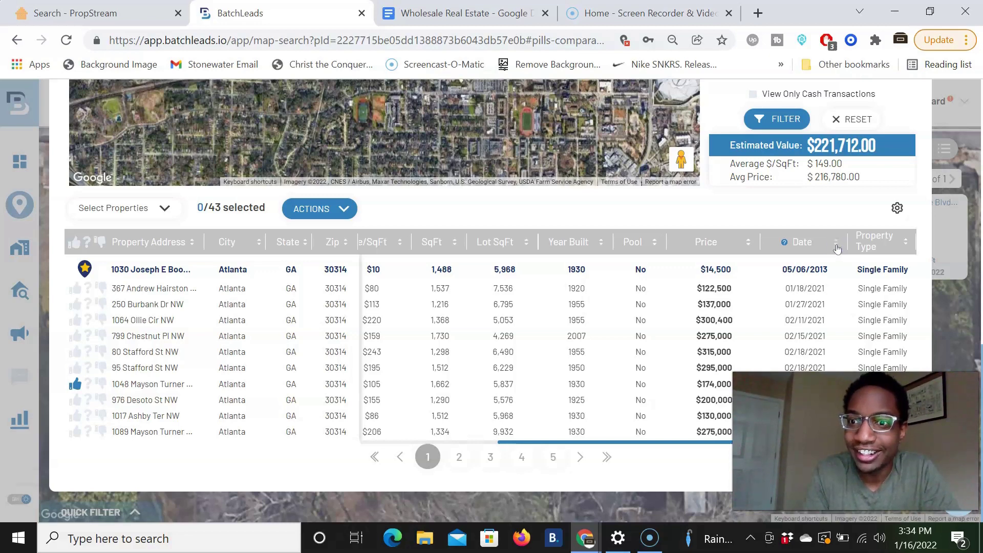
click(837, 247)
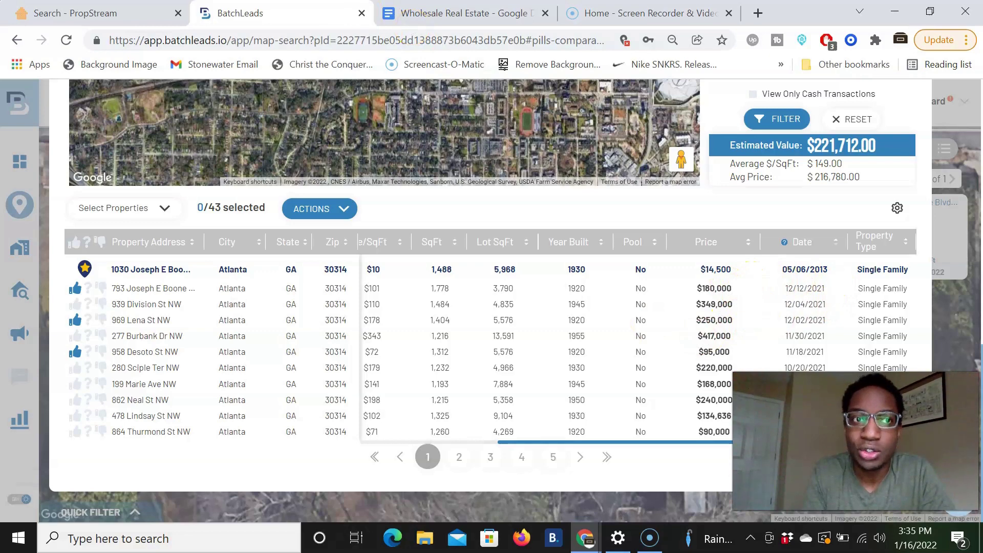
Compare BatchLeads' sorted comps against PropStream's comparables.
click(77, 13)
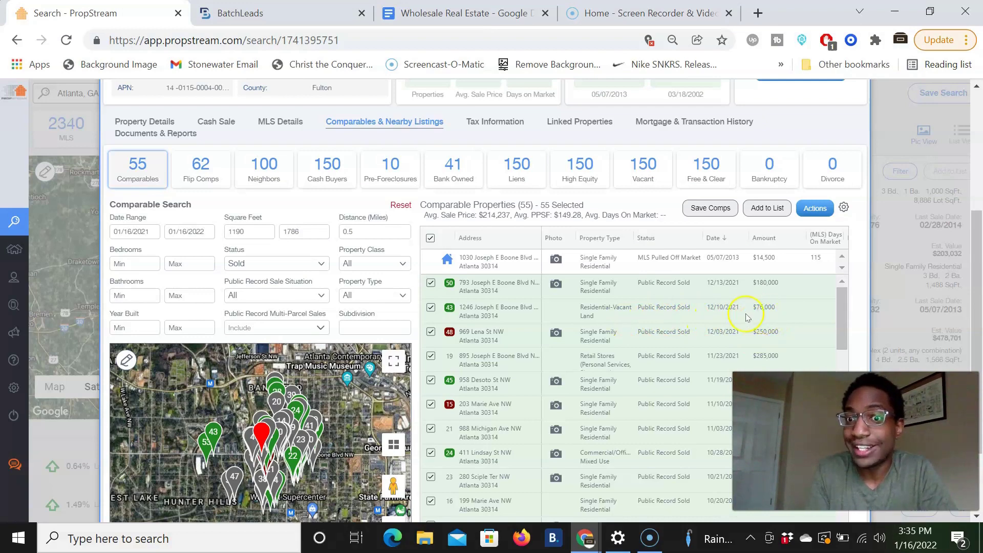
key(ctrl+Tab)
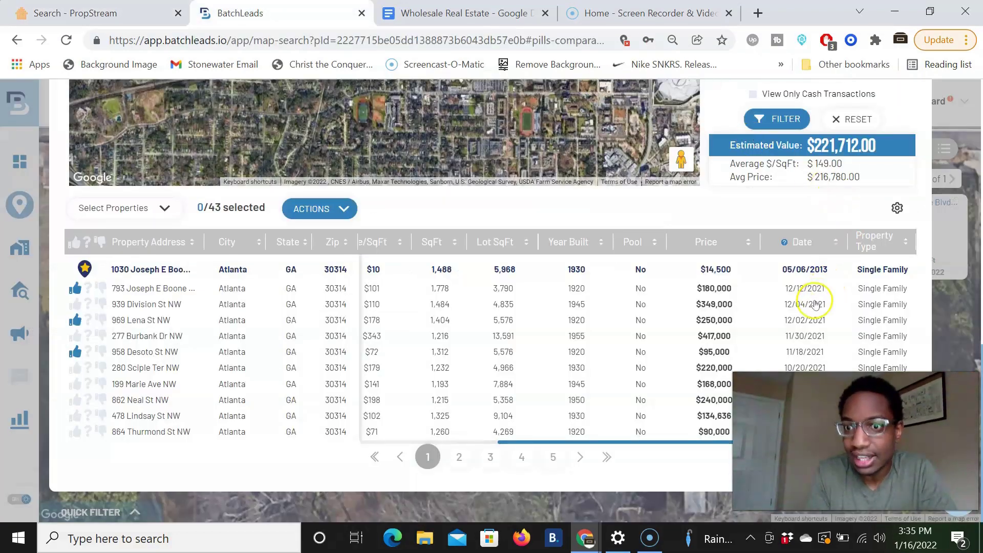
click(77, 13)
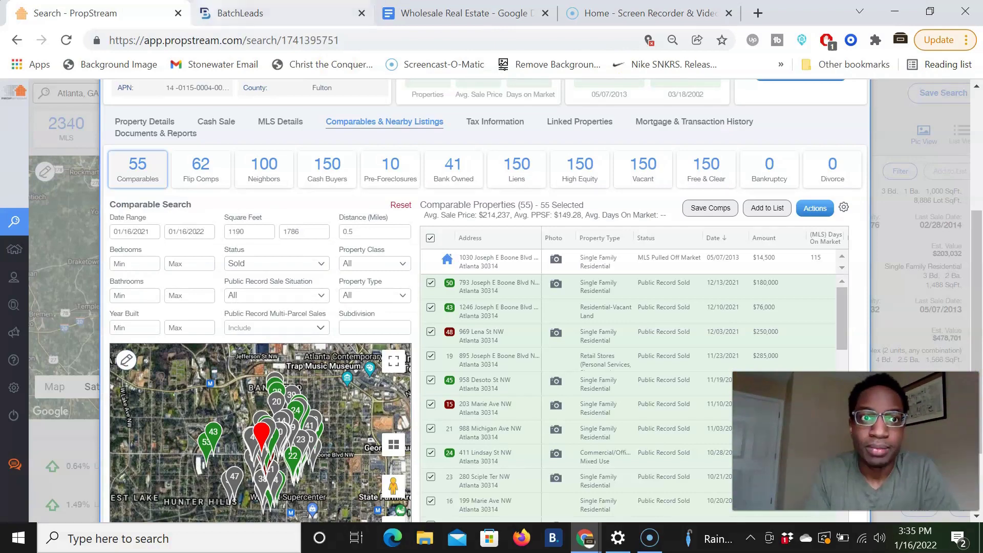
click(240, 13)
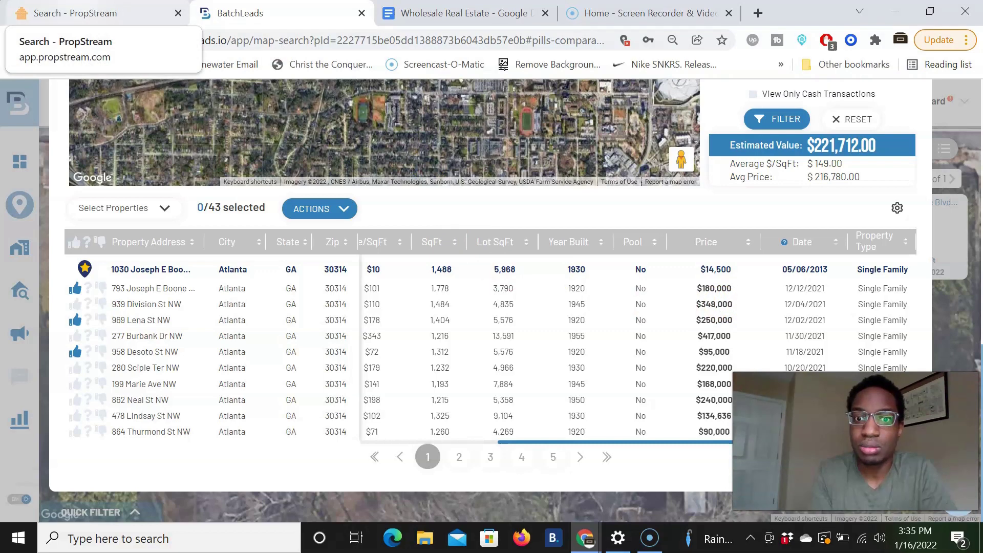
Cross-check both sites' comparables, then return to the 'Propstream VS. BatchLeads' outline.
click(76, 13)
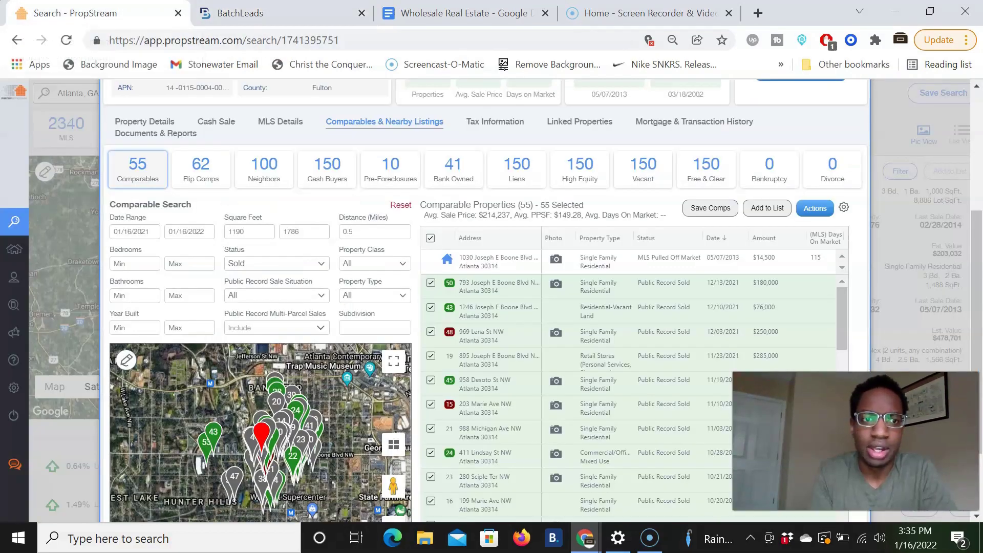
click(231, 13)
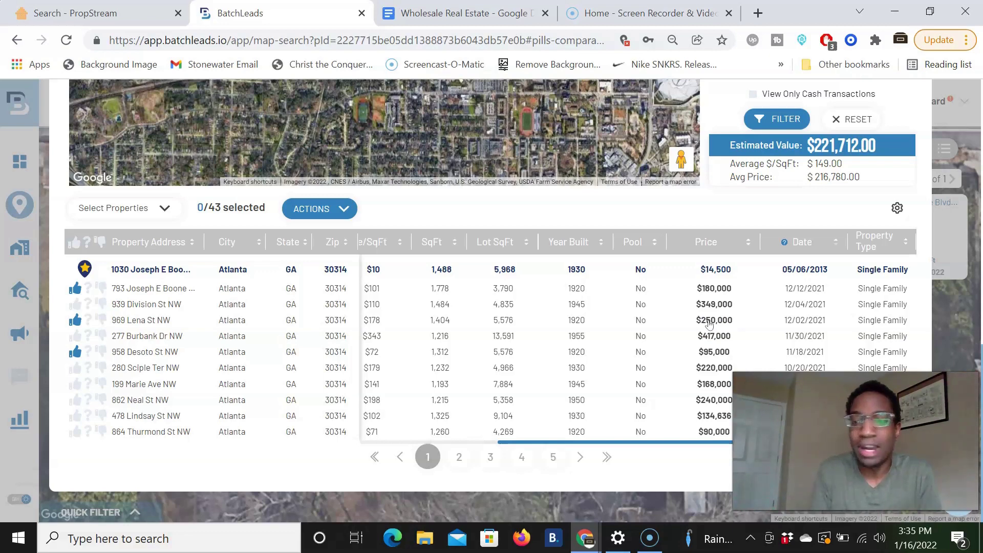
click(169, 5)
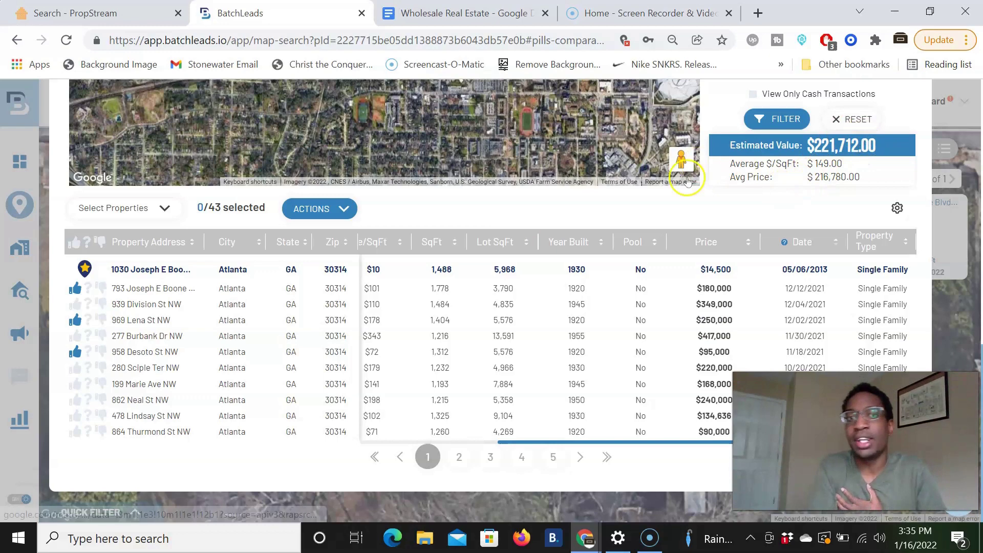
scroll(717, 169, up, 8)
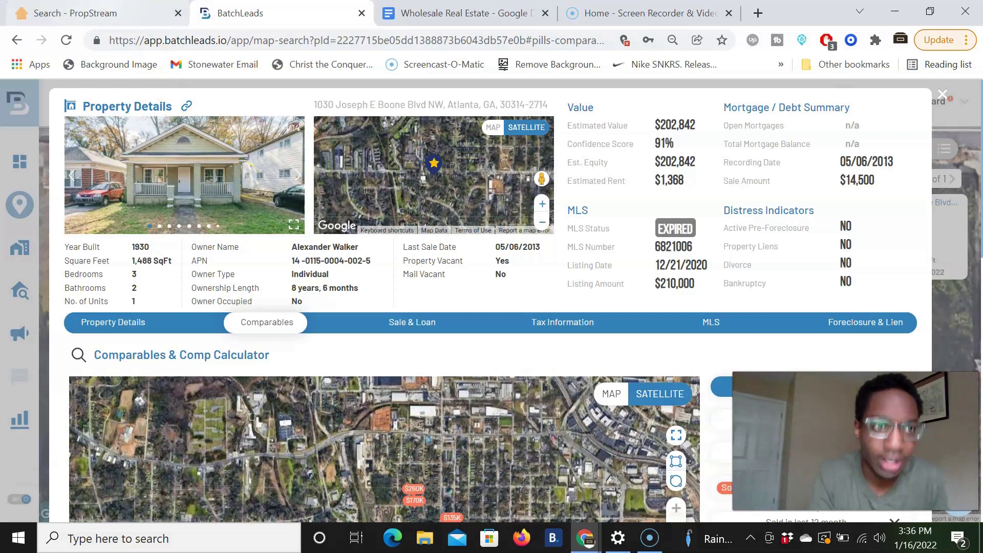
key(ctrl+shift+Tab)
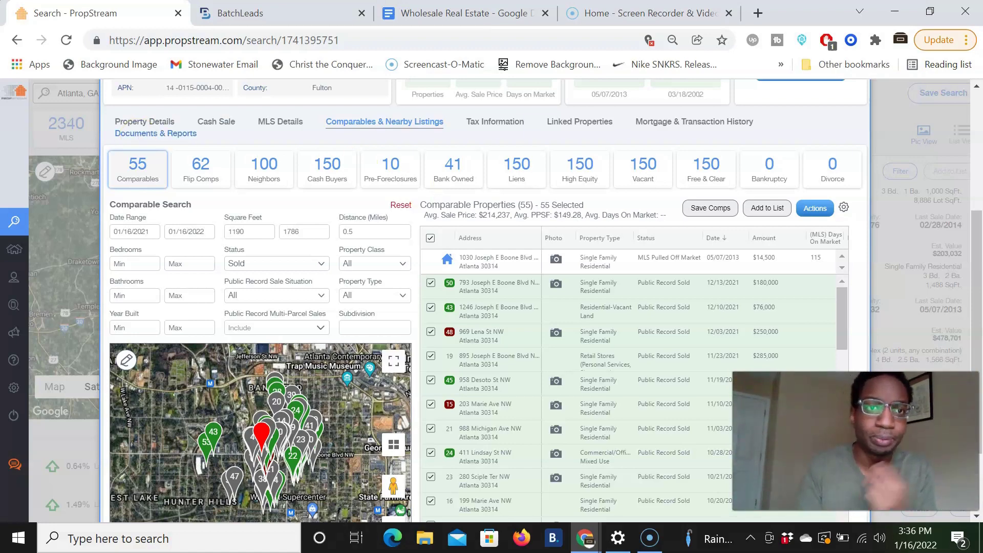
key(ctrl+3)
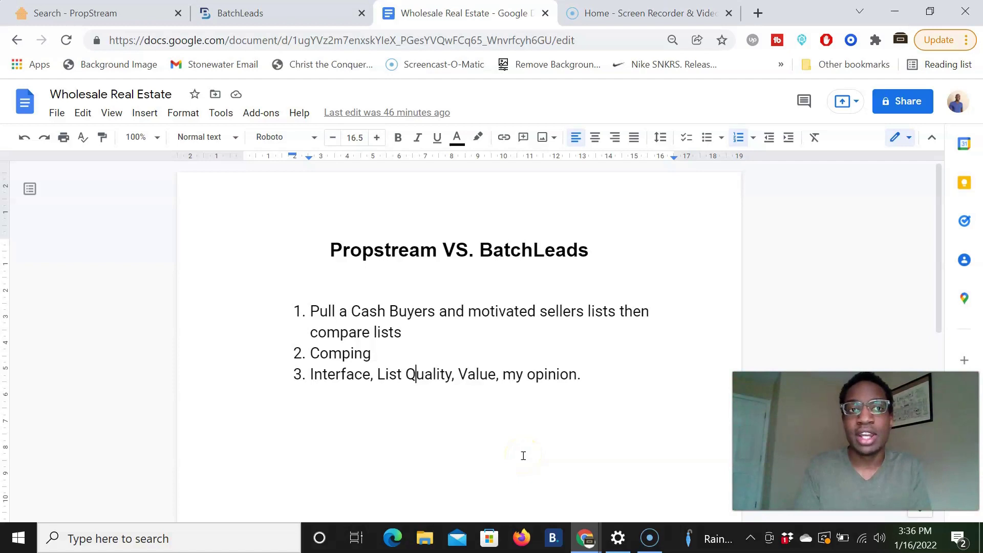
Close the Boone Blvd details in BatchLeads and PropStream, back to the Atlanta searches.
key(ctrl+2)
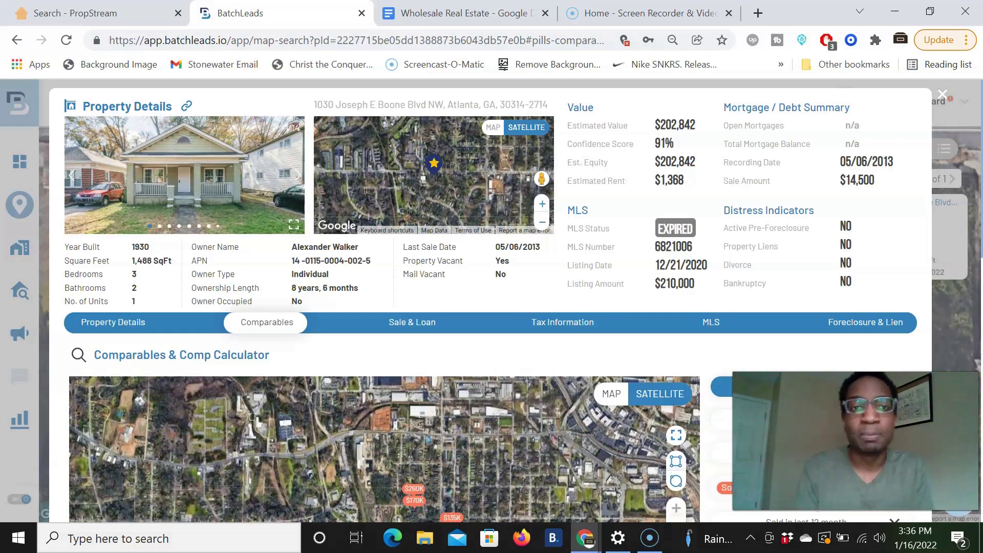
click(944, 101)
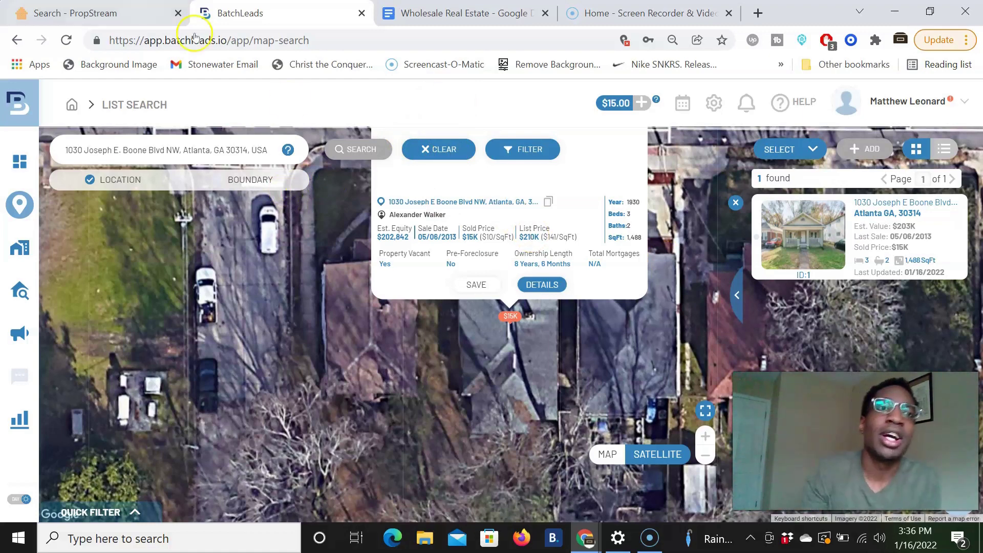
click(71, 13)
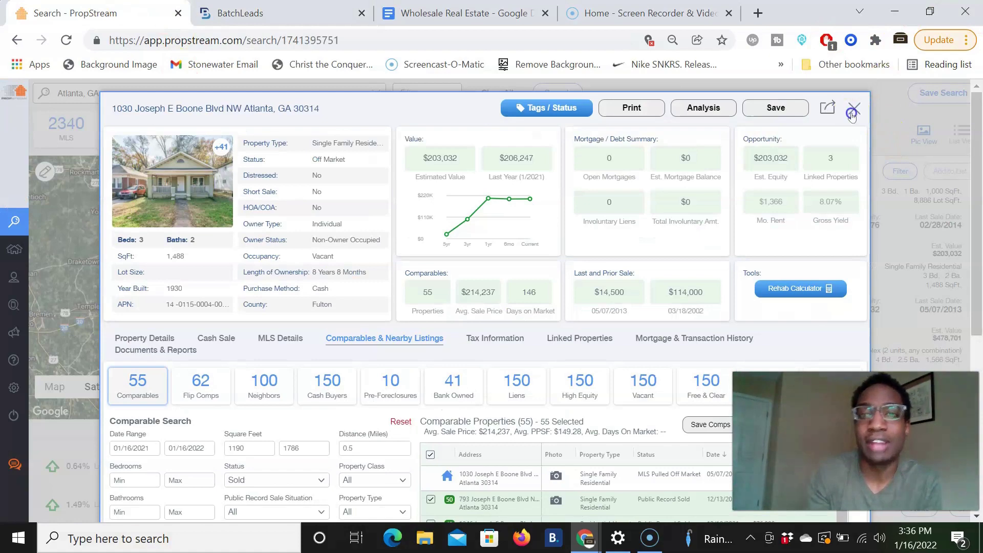
click(852, 110)
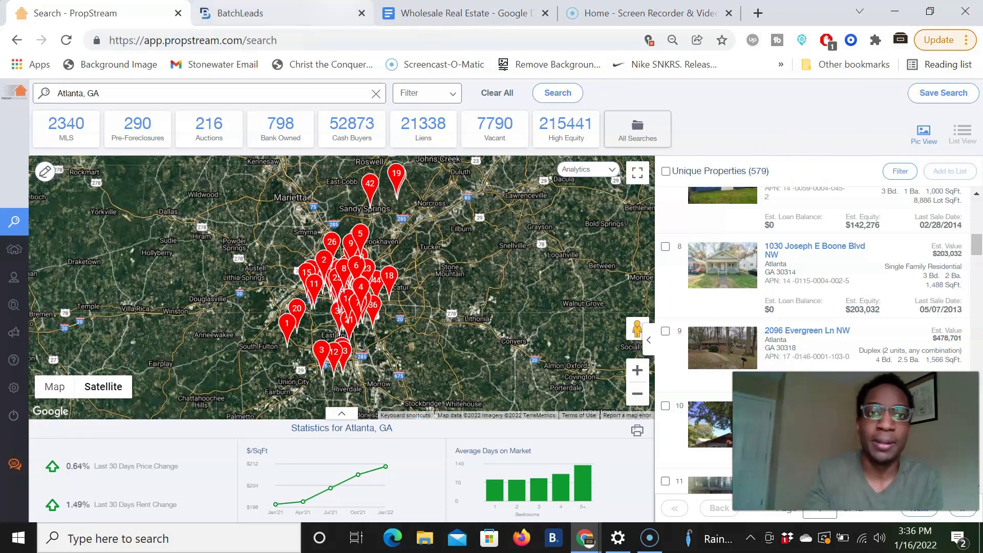
click(240, 13)
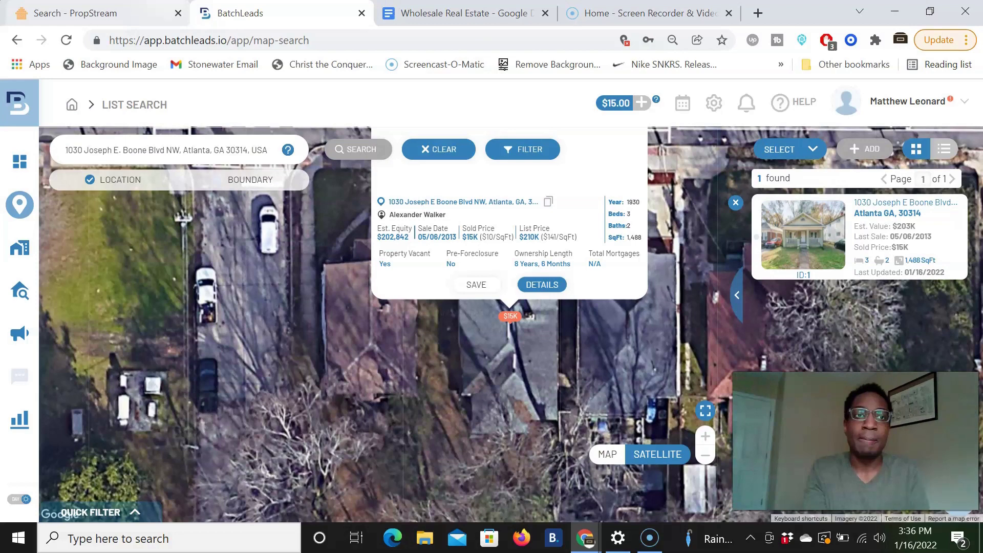
click(46, 12)
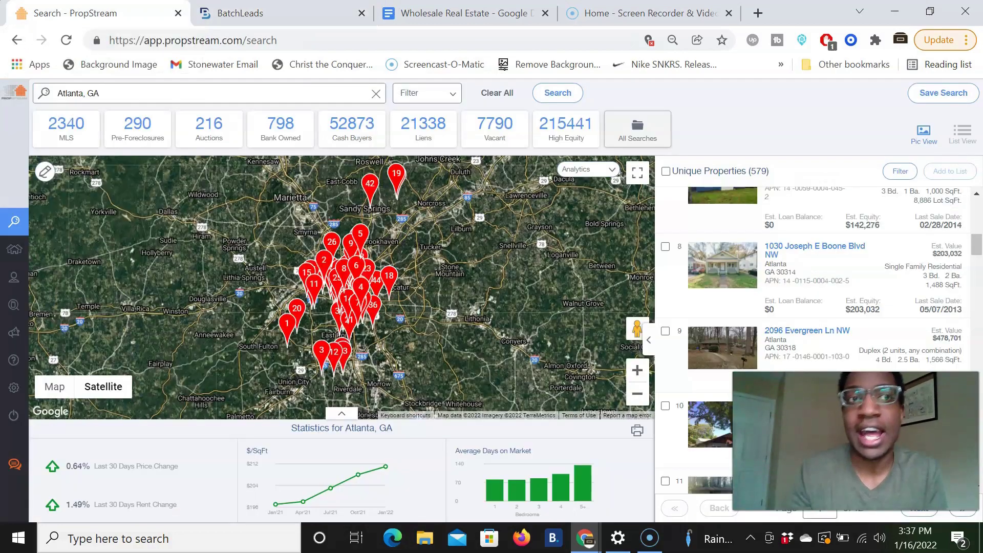
click(457, 12)
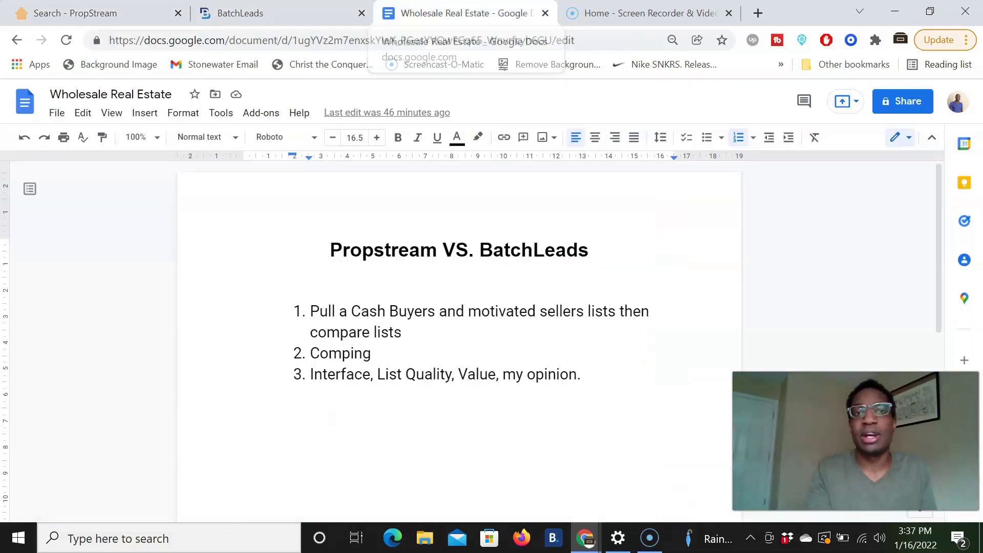